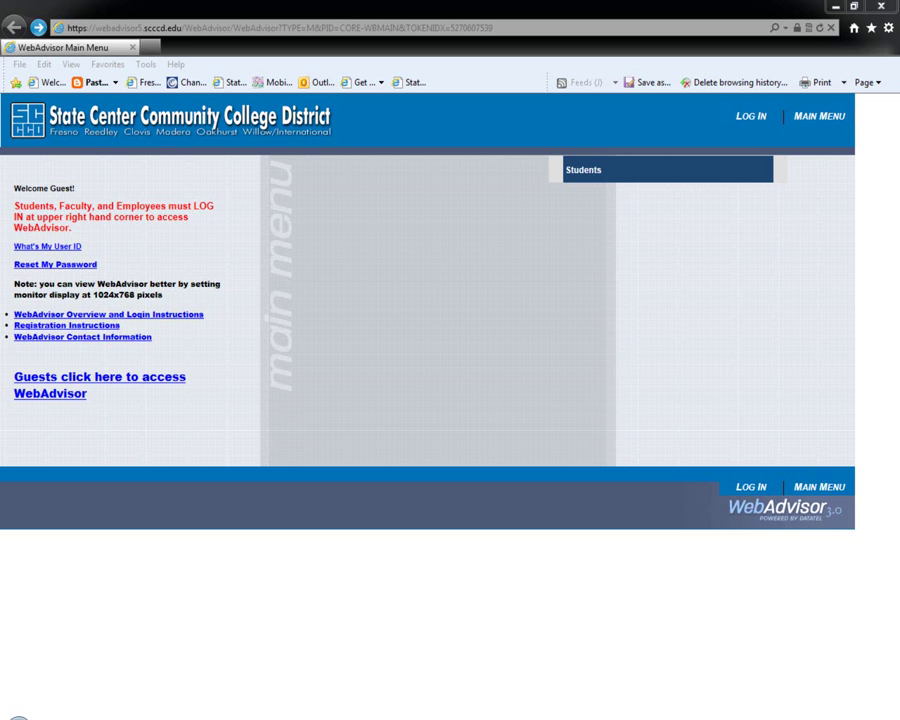
# Log in to WebAdvisor with the student's User ID and account password.
pyautogui.click(748, 120)
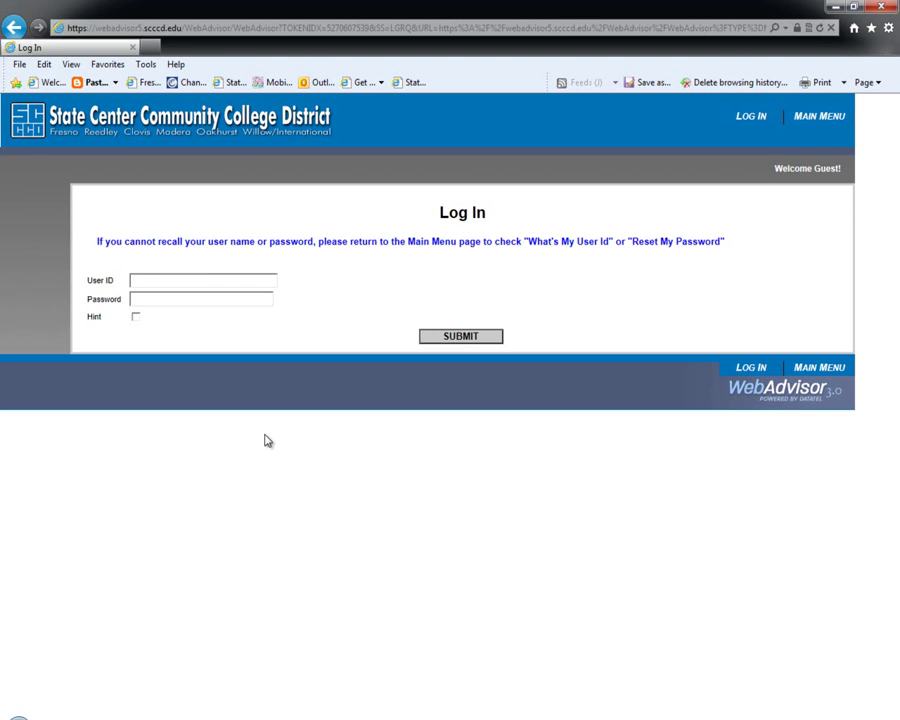
pyautogui.write('test_0653543')
pyautogui.click(261, 300)
pyautogui.write('********')
pyautogui.click(447, 337)
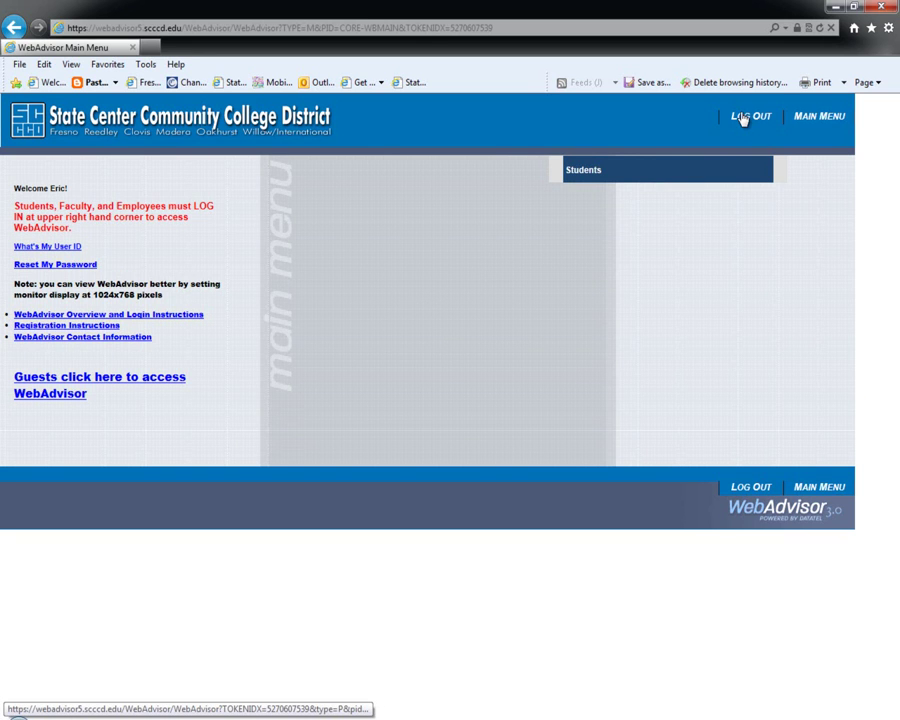
# Go from the welcome page to the WebAdvisor for Students menu and highlight Registration Eligibility Info.
pyautogui.doubleClick(52, 188)
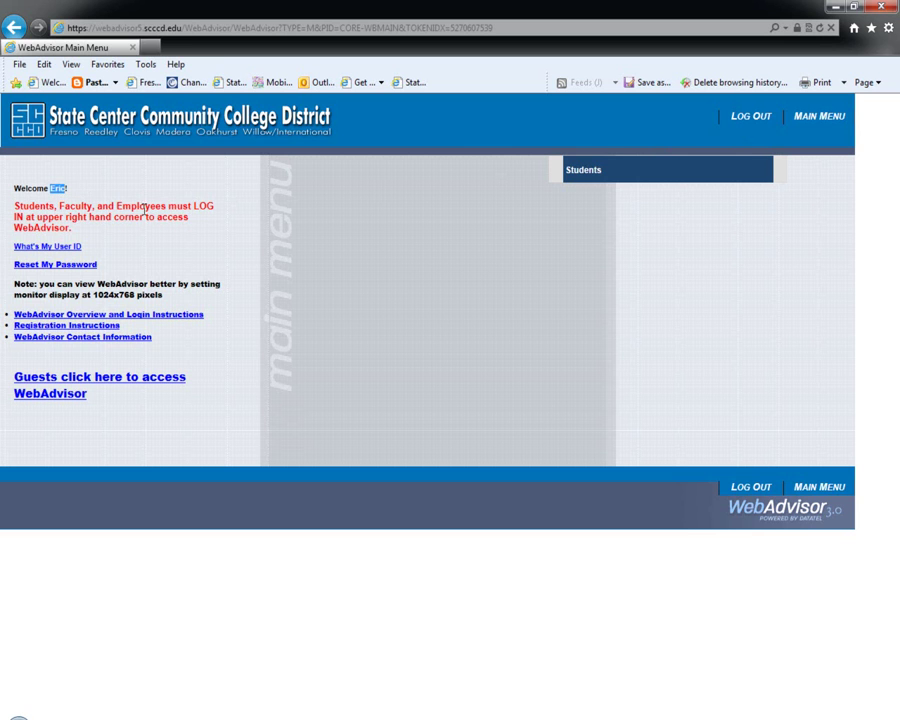
pyautogui.click(330, 252)
pyautogui.click(586, 177)
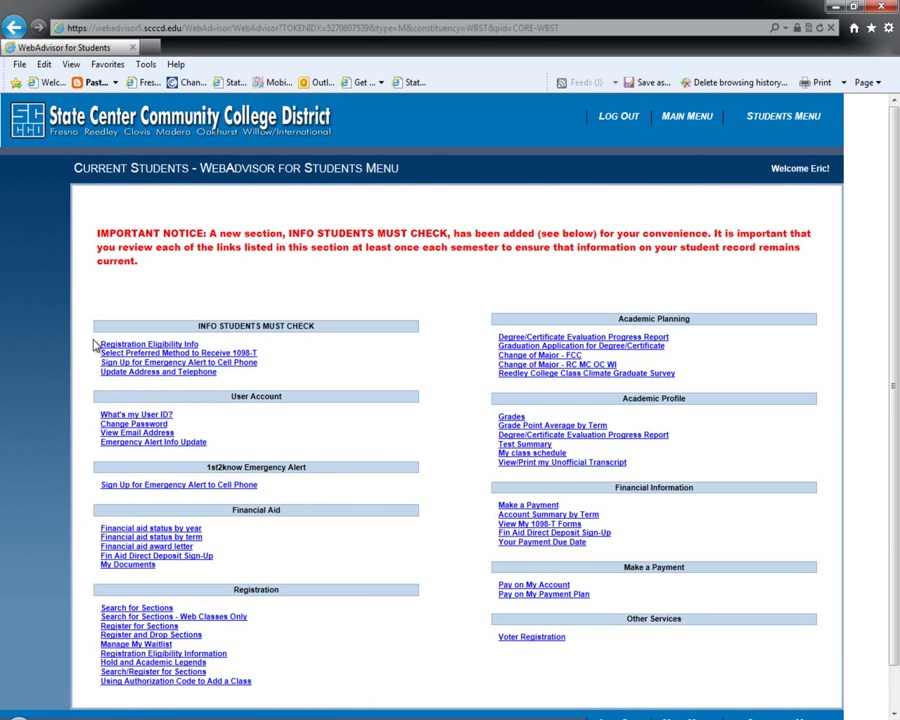
pyautogui.moveTo(98, 348); pyautogui.dragTo(129, 348)
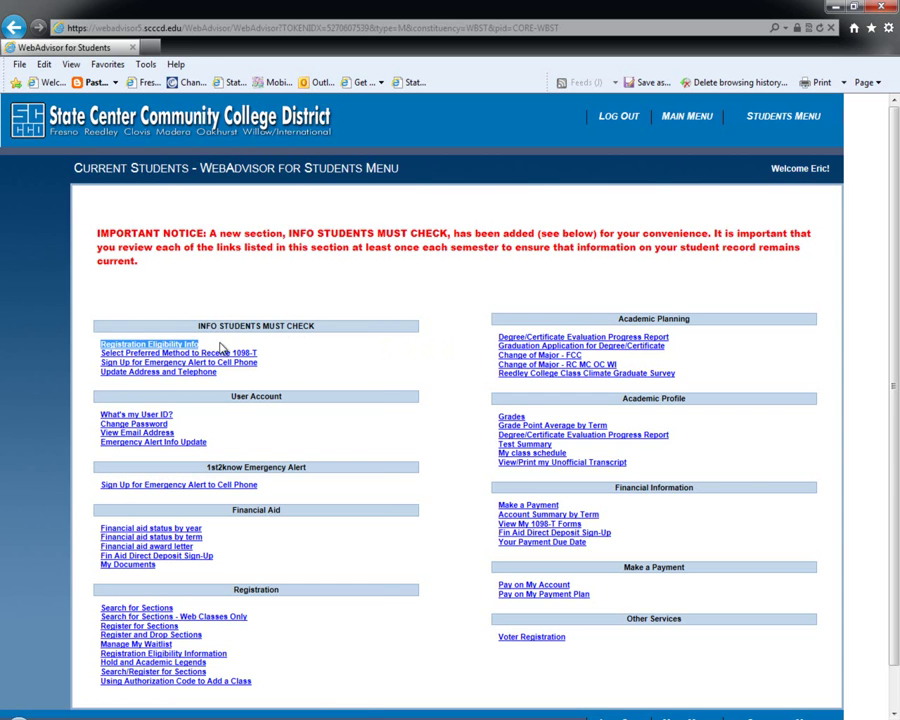
pyautogui.click(165, 345)
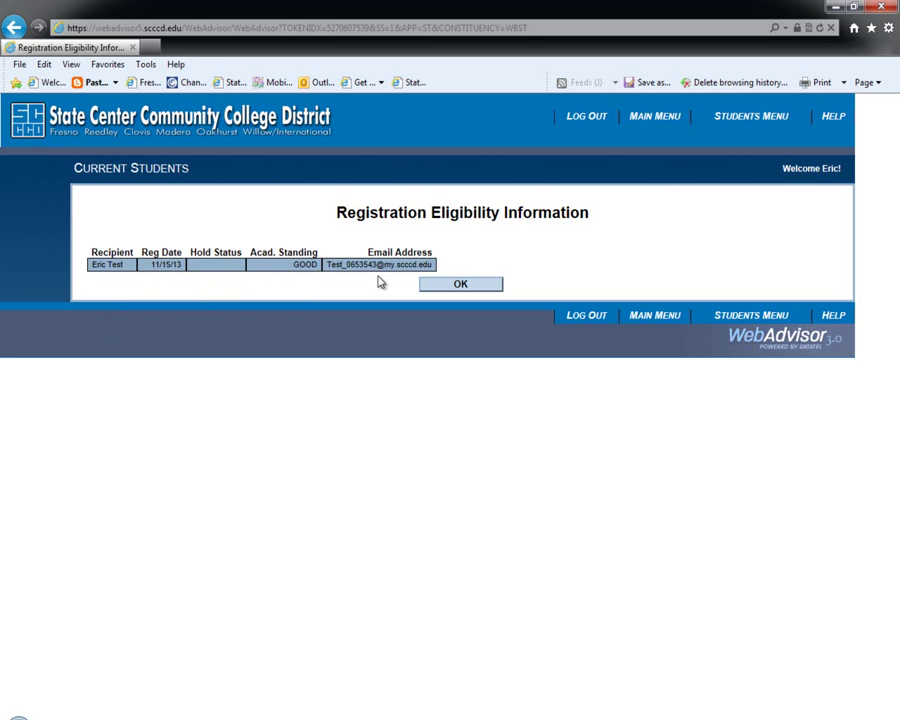
pyautogui.click(456, 283)
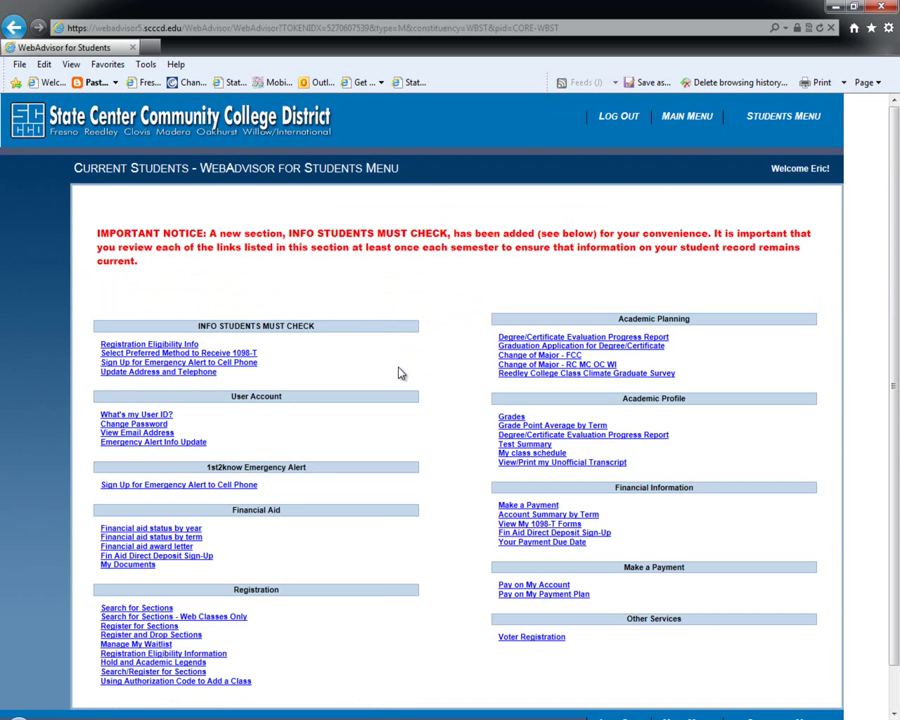
pyautogui.scroll(-1, 405, 432)
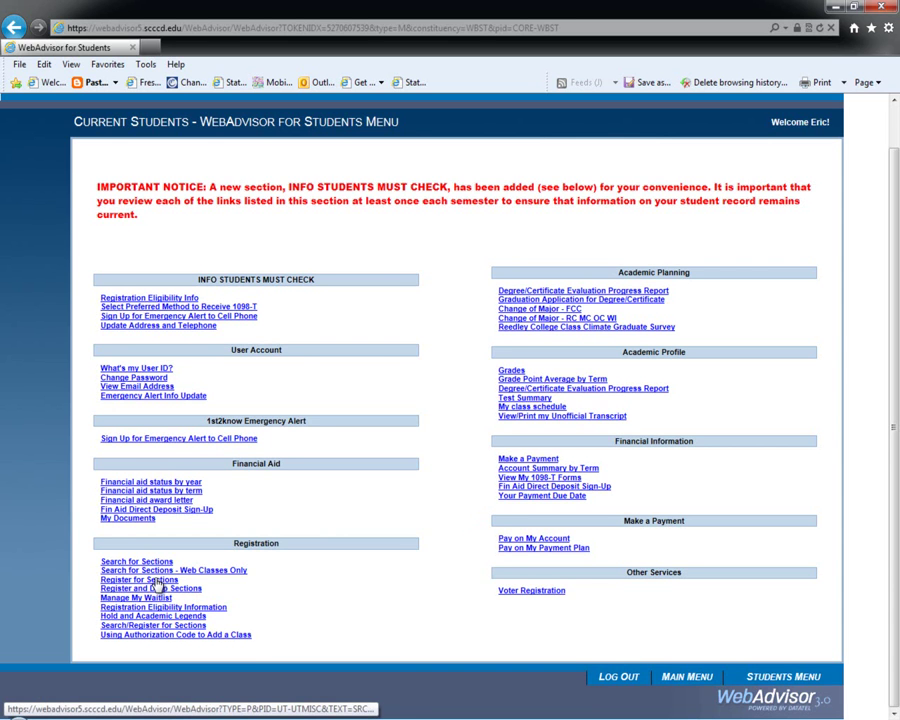
# Open Register for Sections under Registration.
pyautogui.click(157, 580)
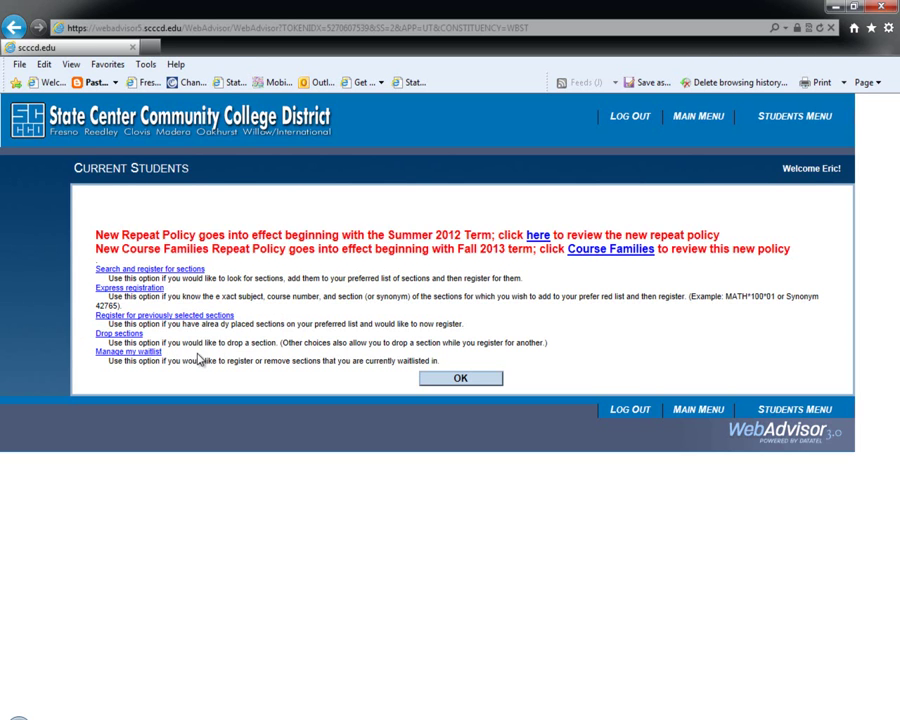
# Fill the section search with term Spring 2014, subject Sociology, location Fresno City College.
pyautogui.click(182, 272)
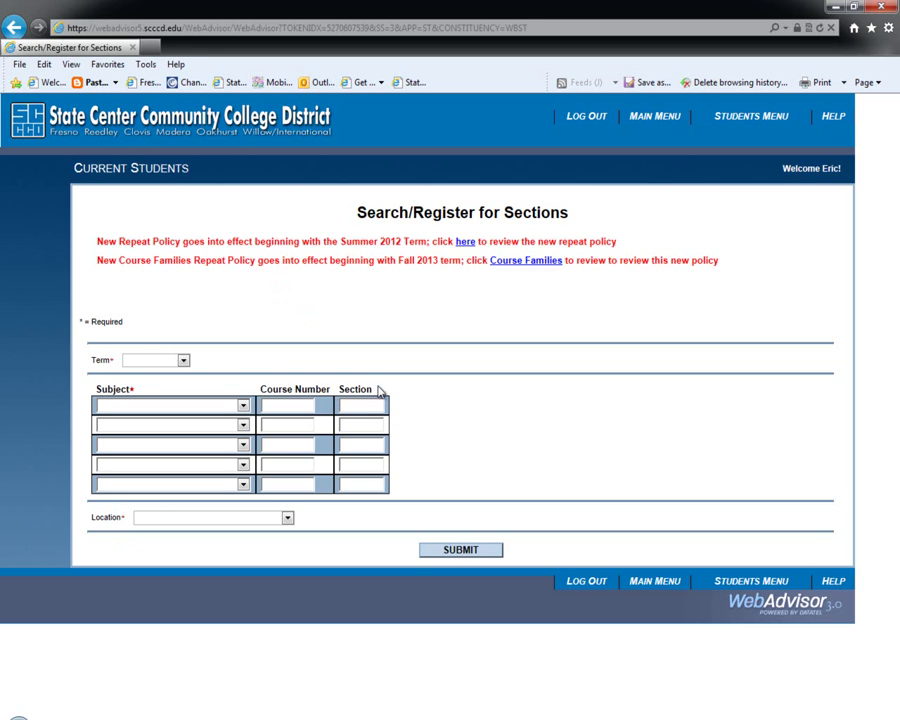
pyautogui.click(185, 362)
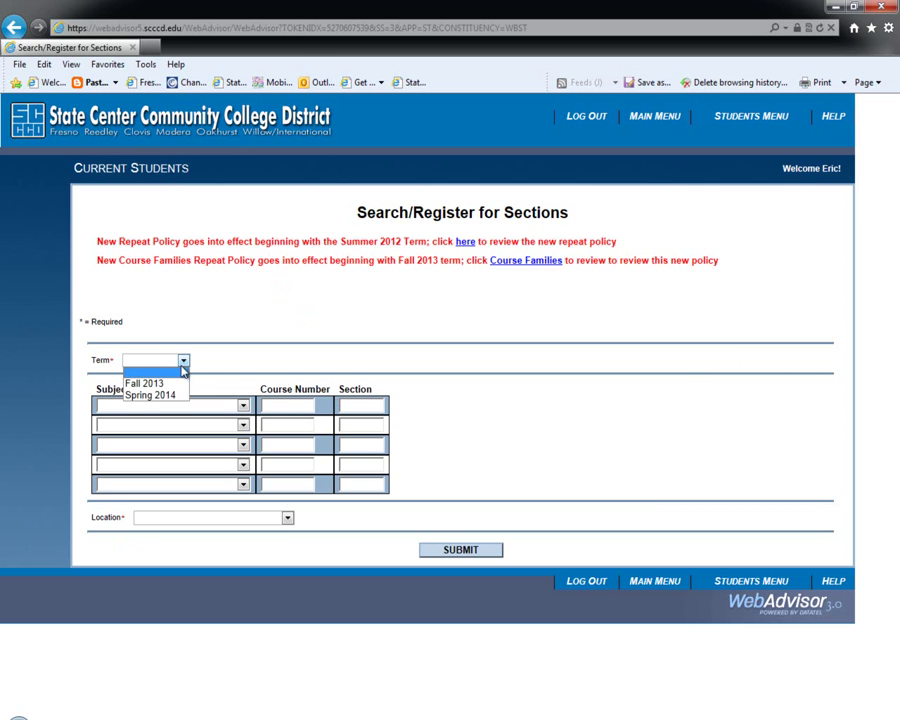
pyautogui.click(177, 398)
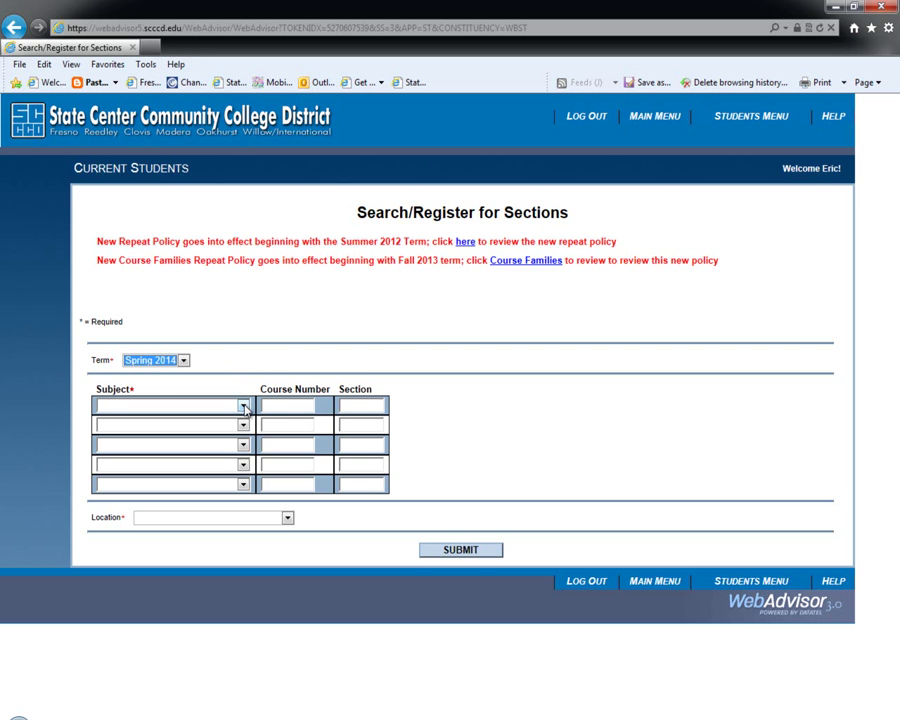
pyautogui.click(244, 407)
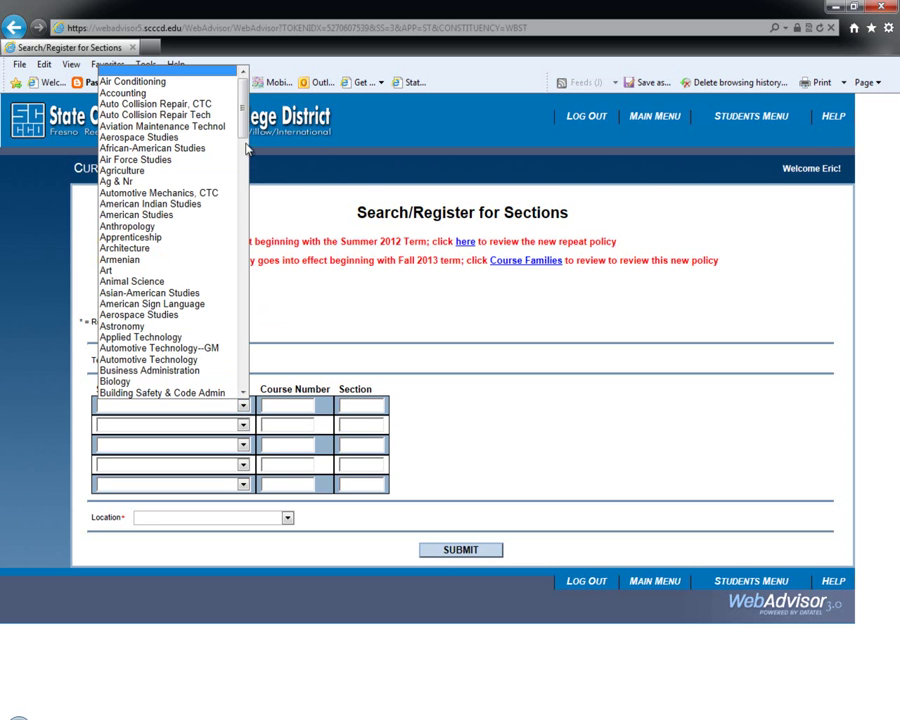
pyautogui.moveTo(247, 127); pyautogui.dragTo(238, 356)
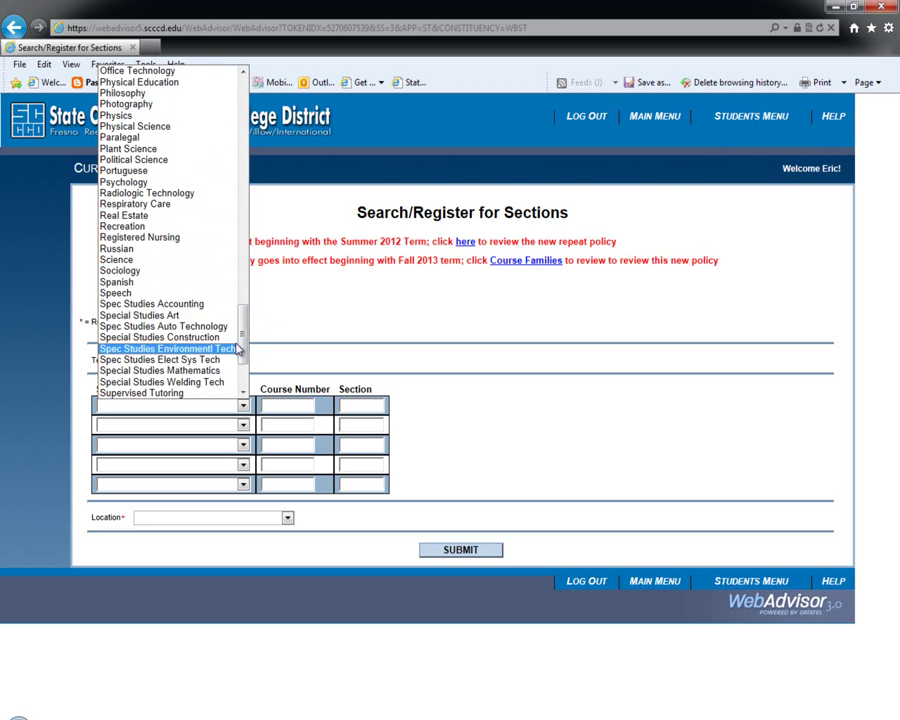
pyautogui.click(190, 277)
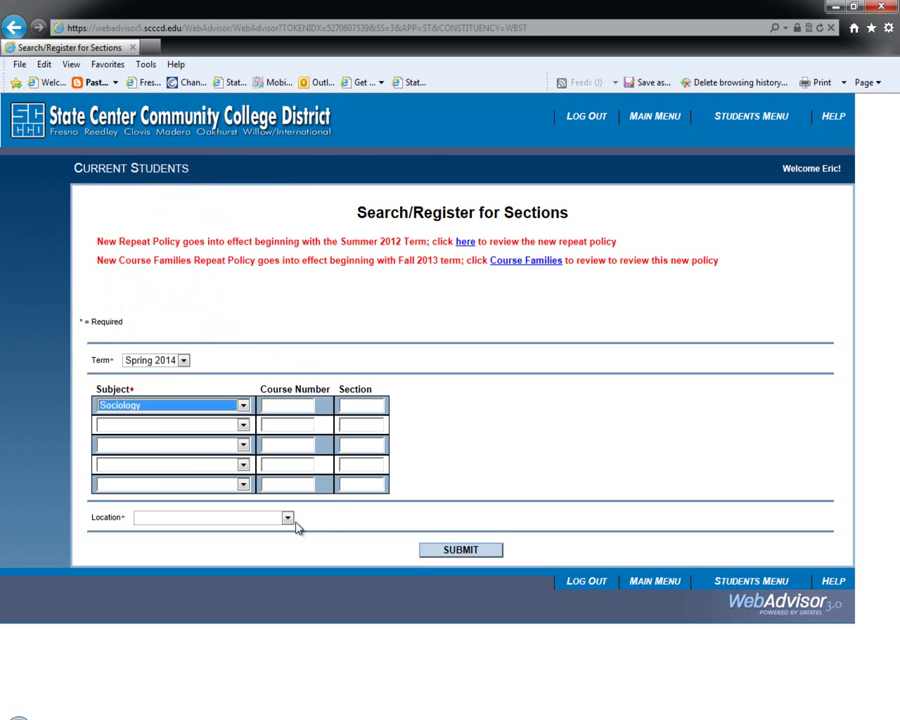
pyautogui.click(288, 517)
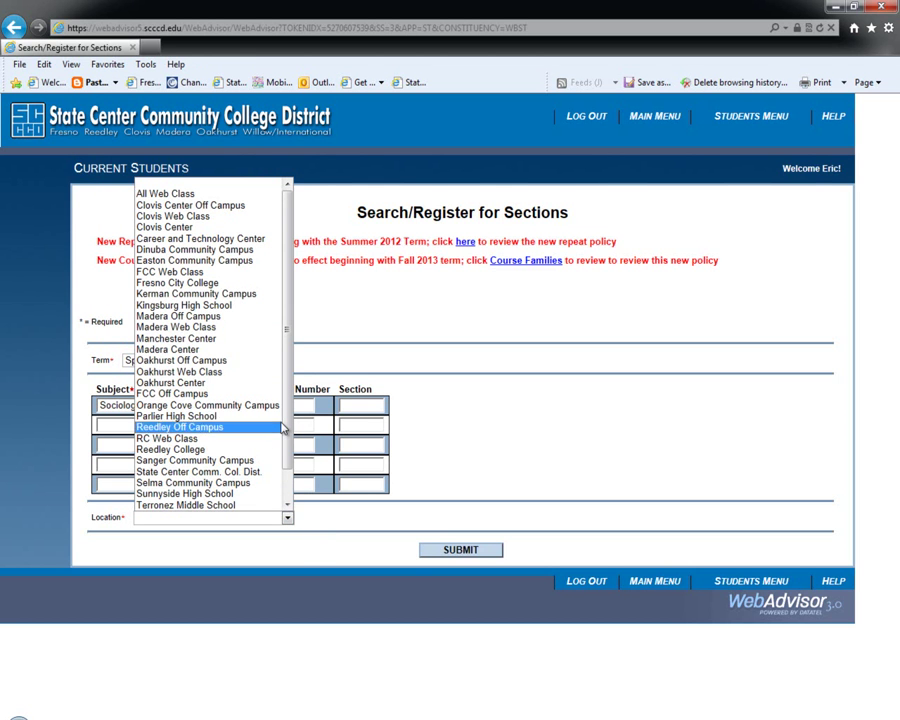
pyautogui.click(273, 283)
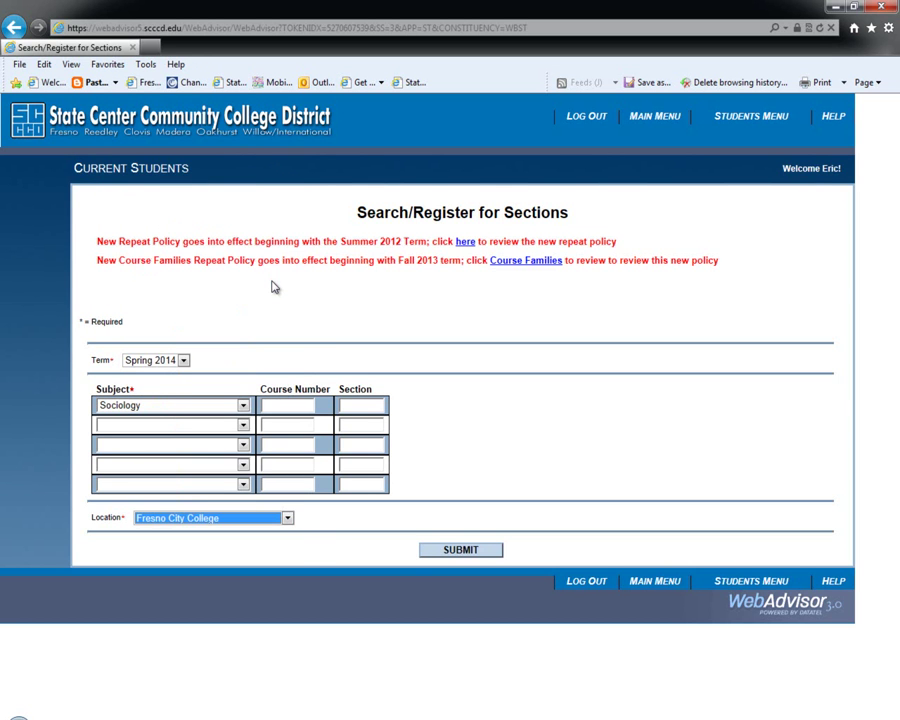
pyautogui.click(420, 400)
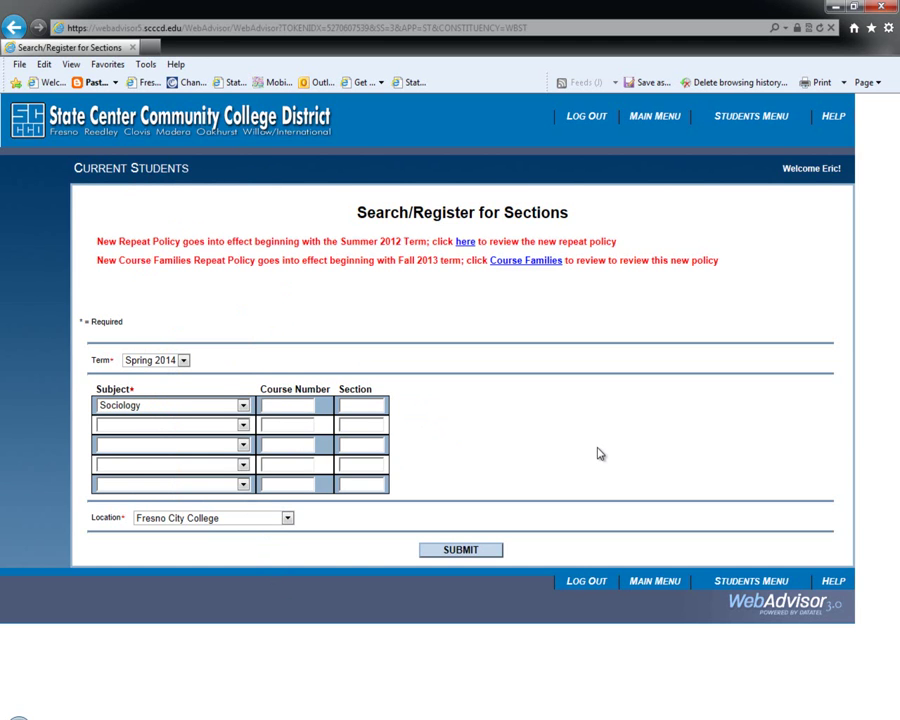
# Search for Sociology course number 1A sections.
pyautogui.write('1A')
pyautogui.click(425, 550)
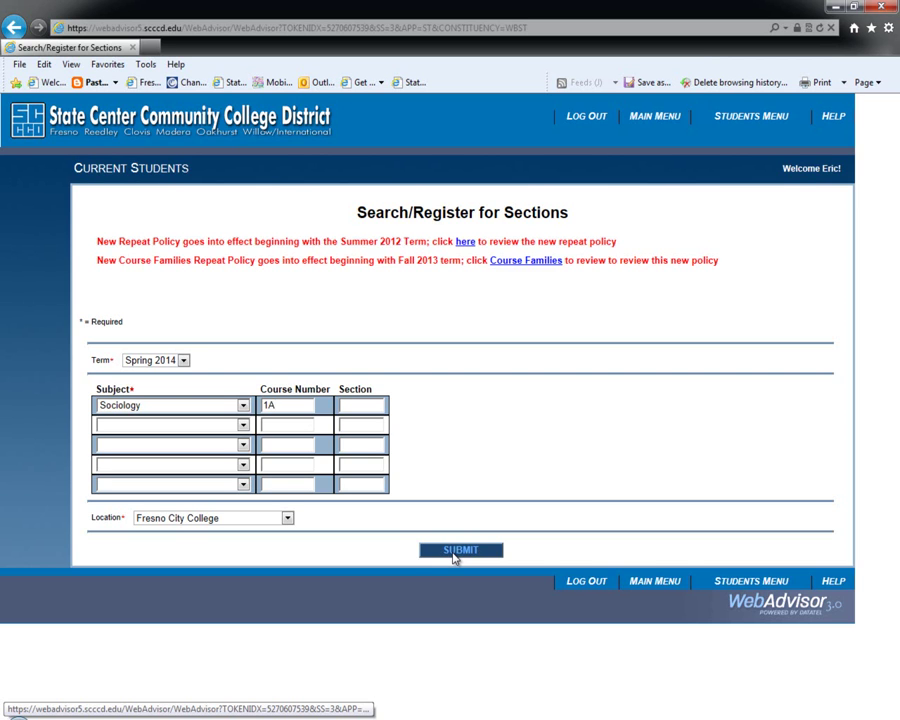
pyautogui.click(455, 556)
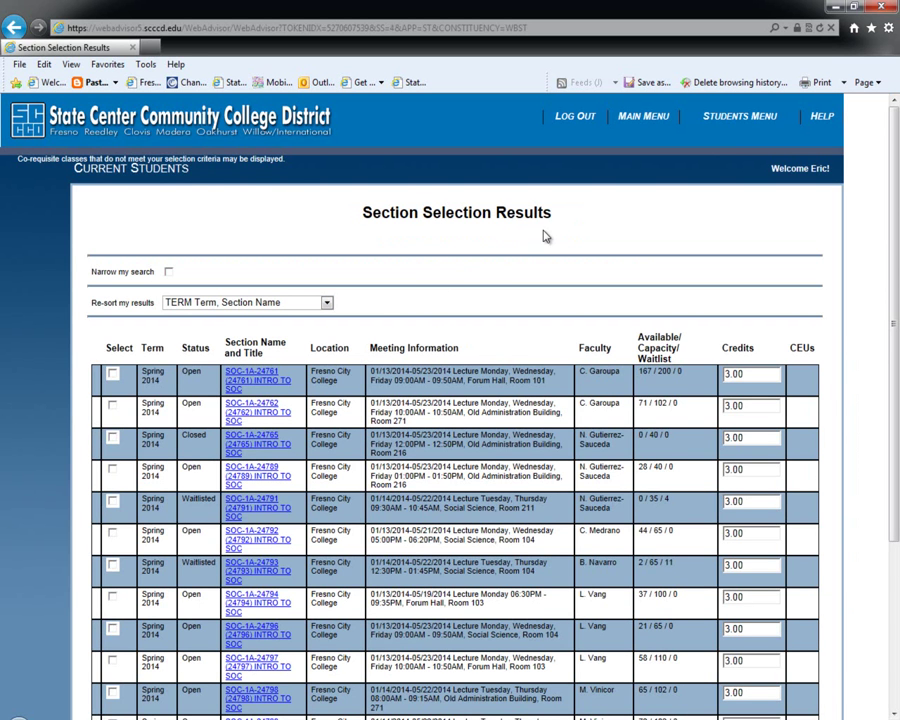
pyautogui.scroll(-3, 495, 240)
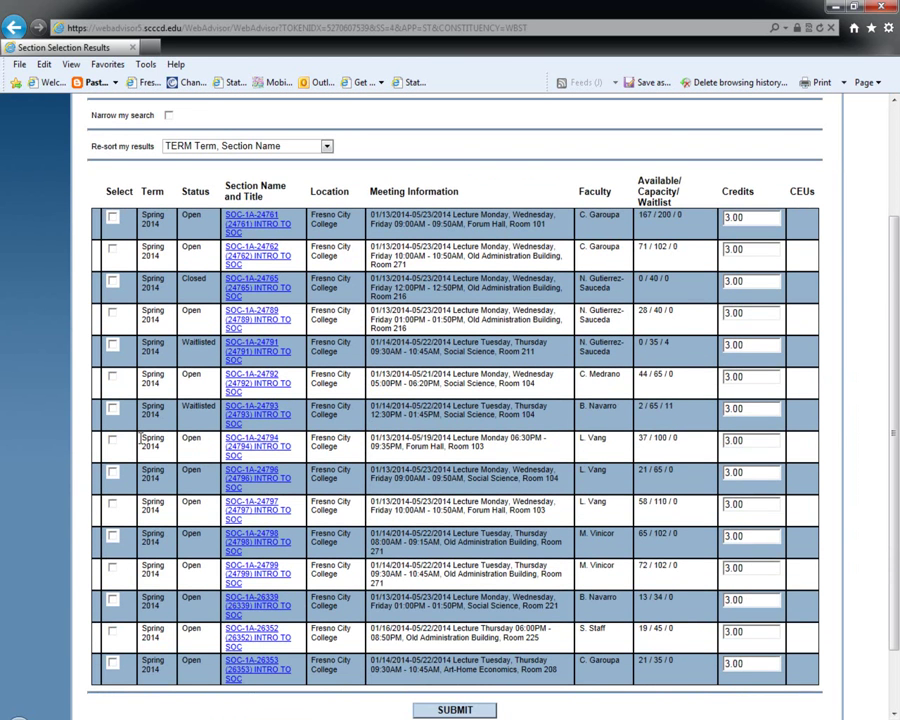
pyautogui.scroll(-2, 153, 480)
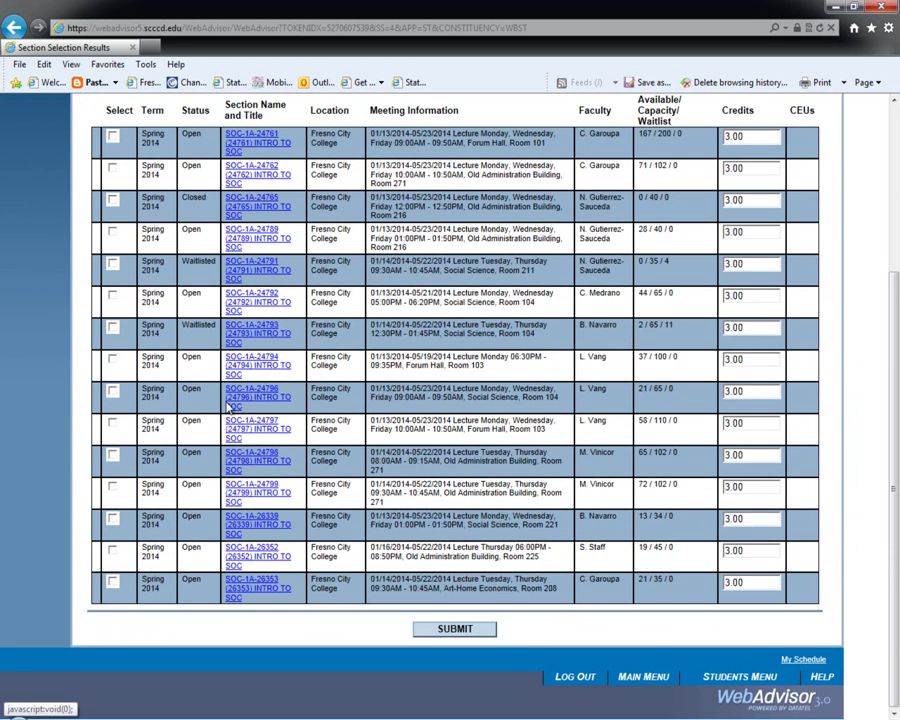
pyautogui.scroll(5, 237, 523)
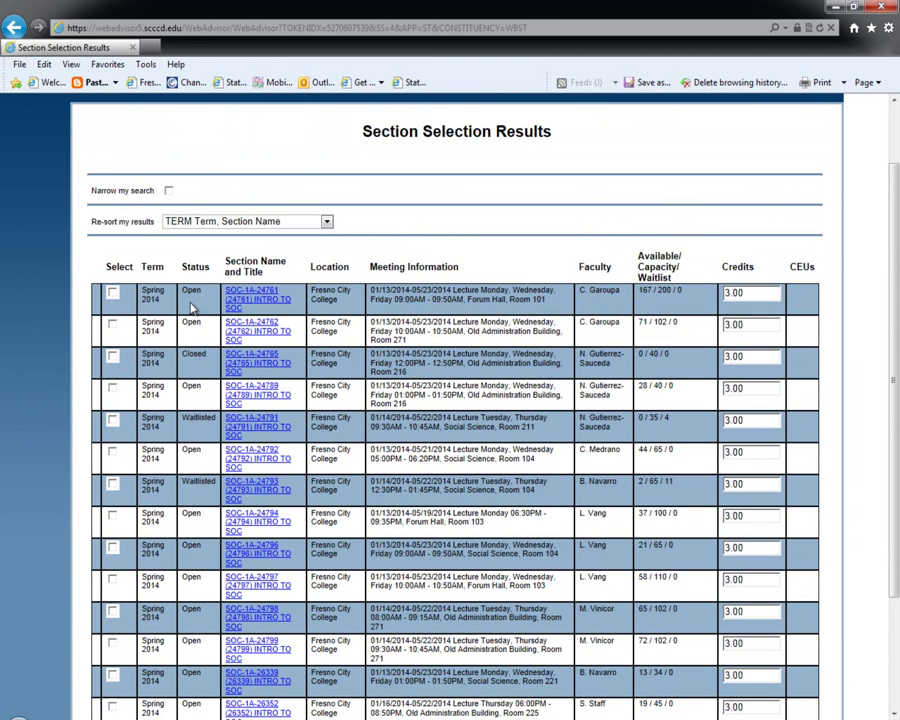
pyautogui.scroll(-5, 192, 320)
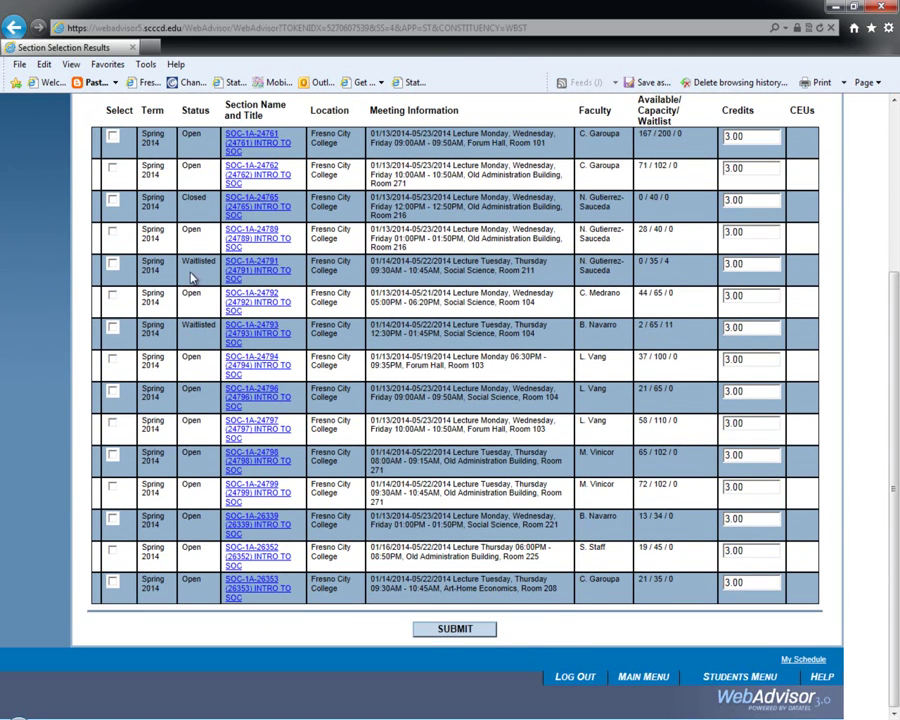
pyautogui.scroll(5, 192, 285)
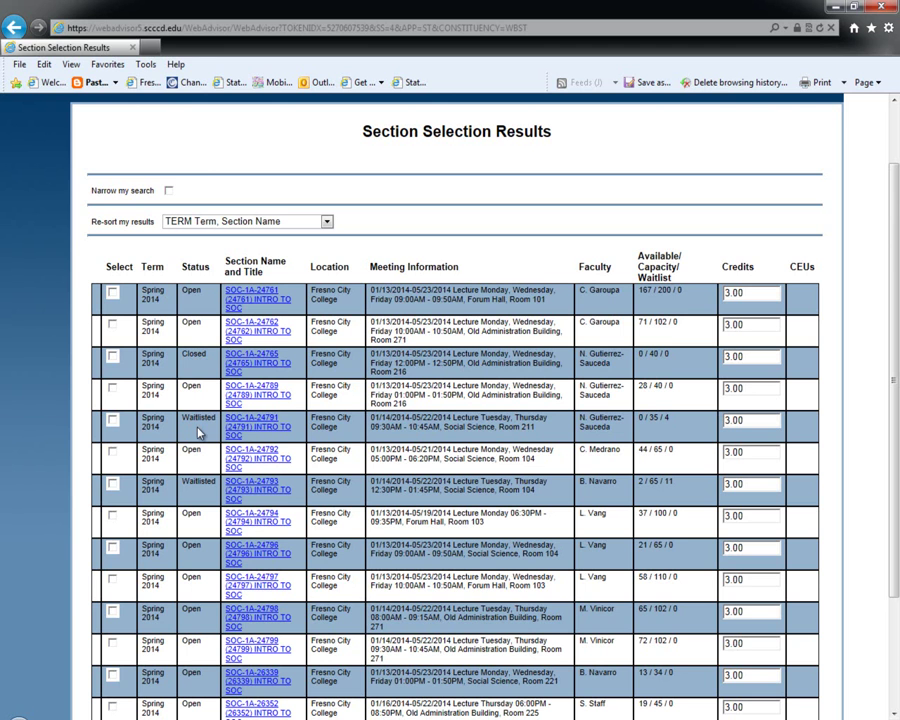
pyautogui.scroll(-3, 198, 432)
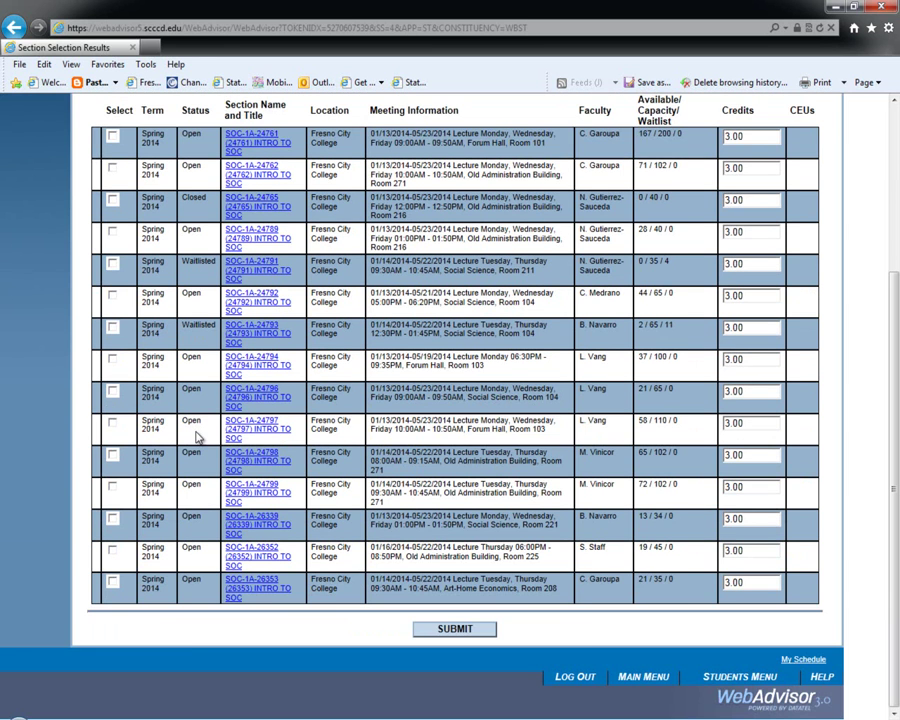
pyautogui.scroll(3, 191, 478)
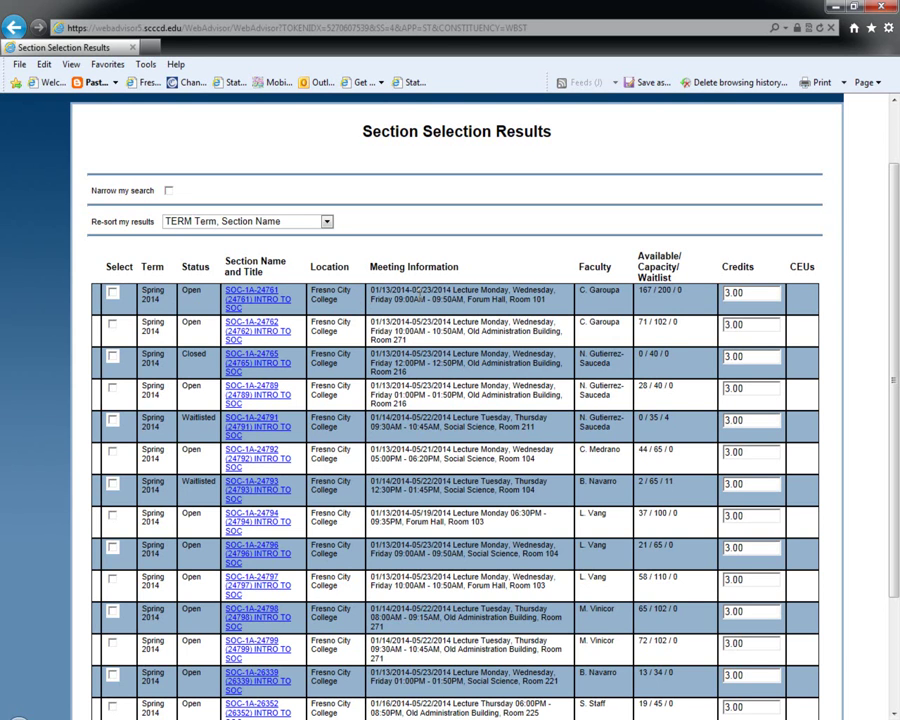
pyautogui.moveTo(372, 291); pyautogui.dragTo(452, 291)
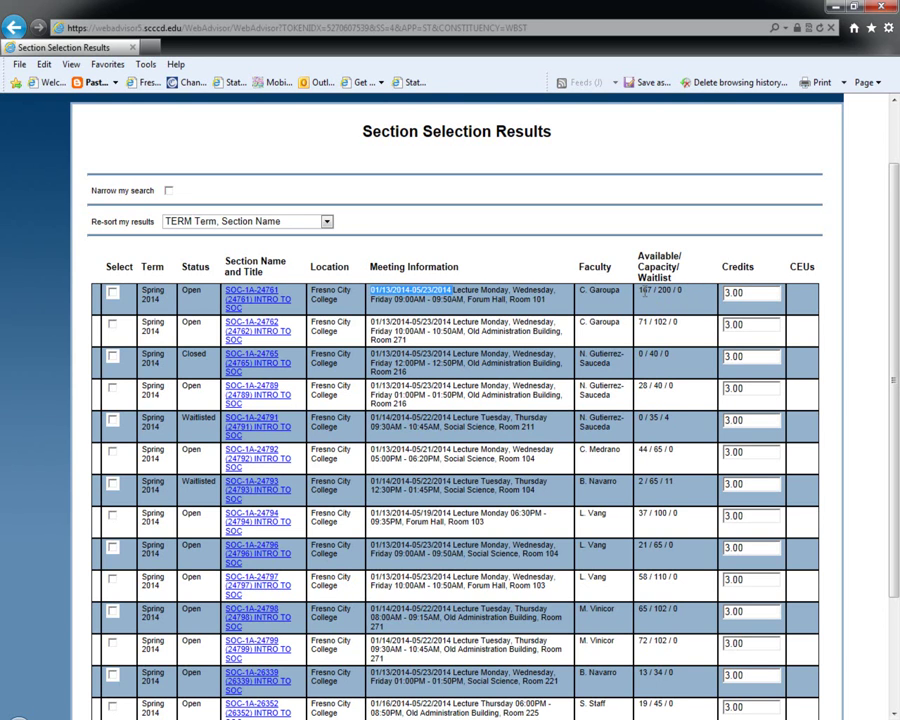
pyautogui.doubleClick(645, 291)
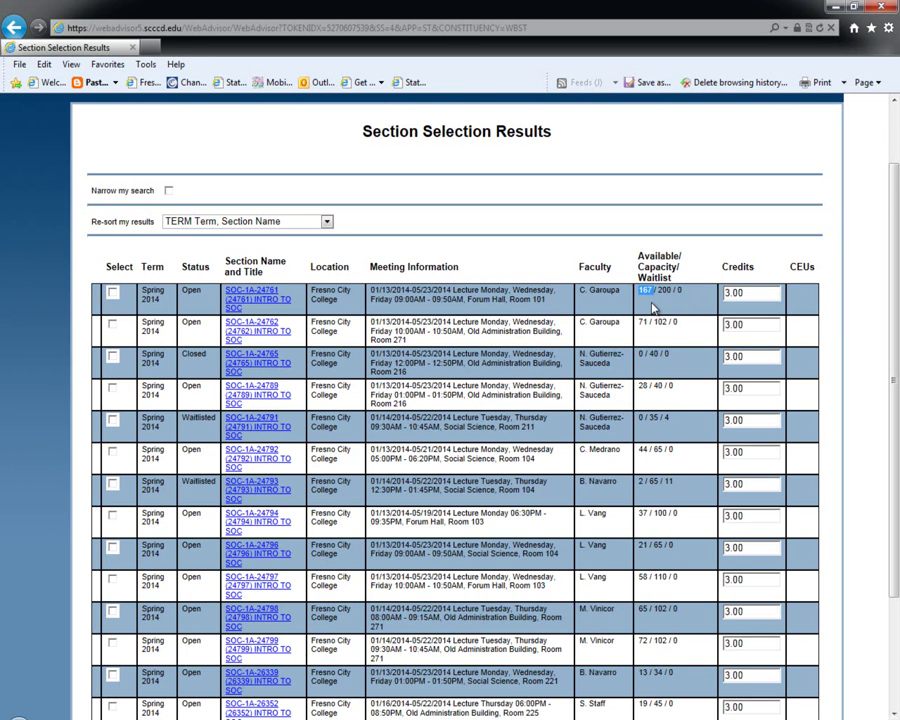
pyautogui.doubleClick(665, 291)
pyautogui.click(679, 290)
pyautogui.moveTo(679, 290); pyautogui.dragTo(677, 316)
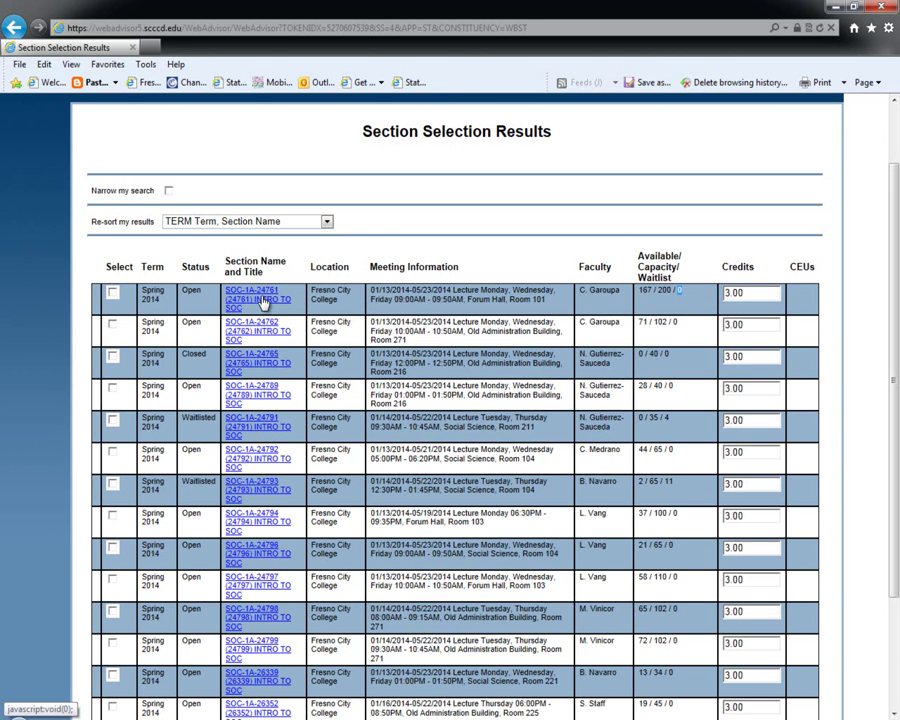
pyautogui.click(263, 303)
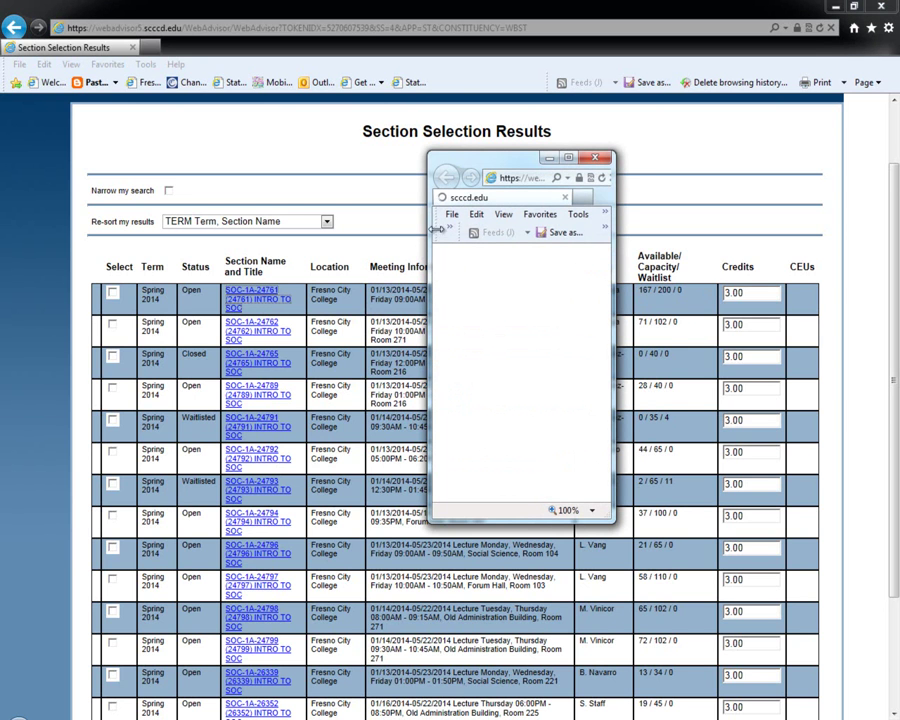
pyautogui.click(573, 161)
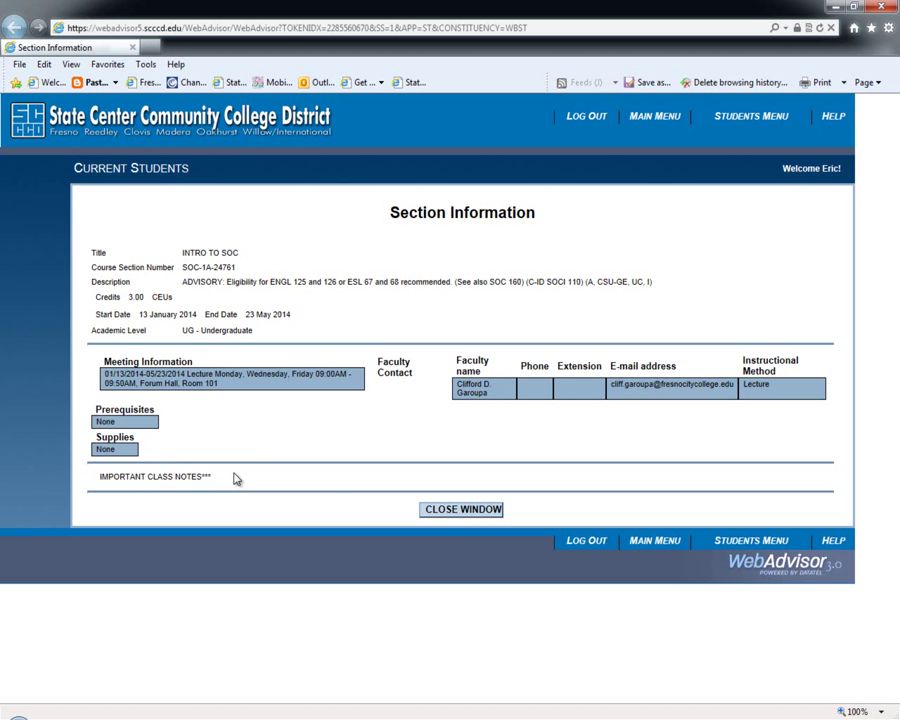
pyautogui.click(445, 509)
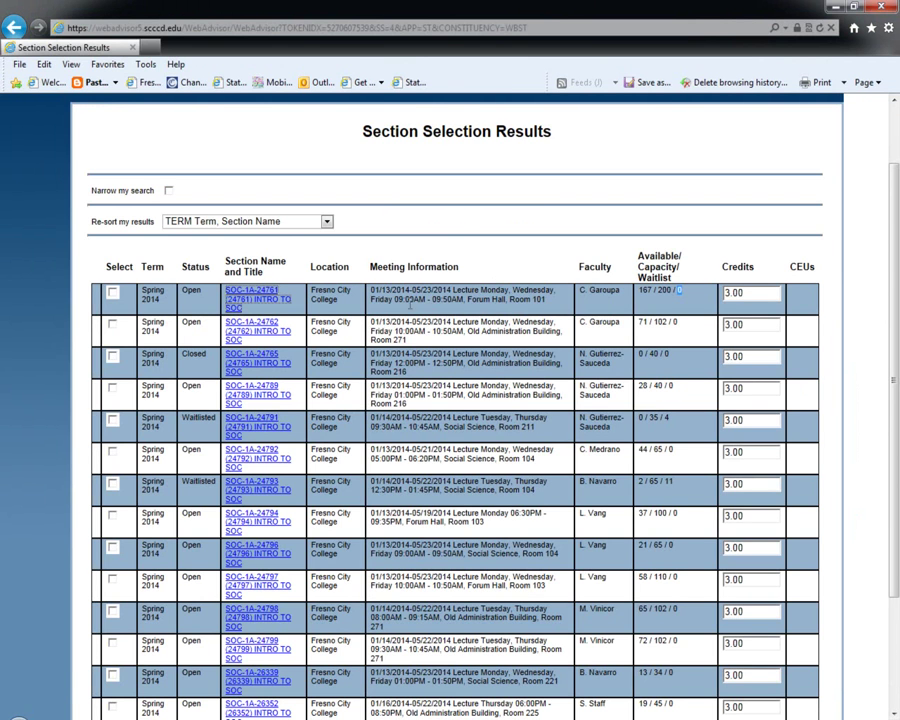
# Select section SOC-1A-24761 and submit it for registration.
pyautogui.click(113, 292)
pyautogui.scroll(-3, 480, 268)
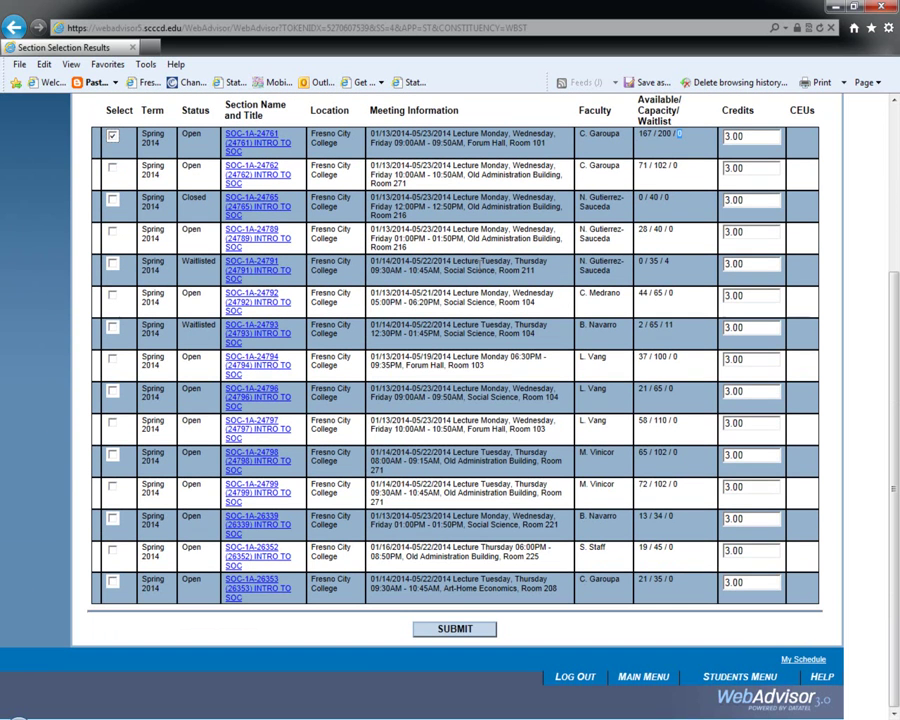
pyautogui.click(455, 631)
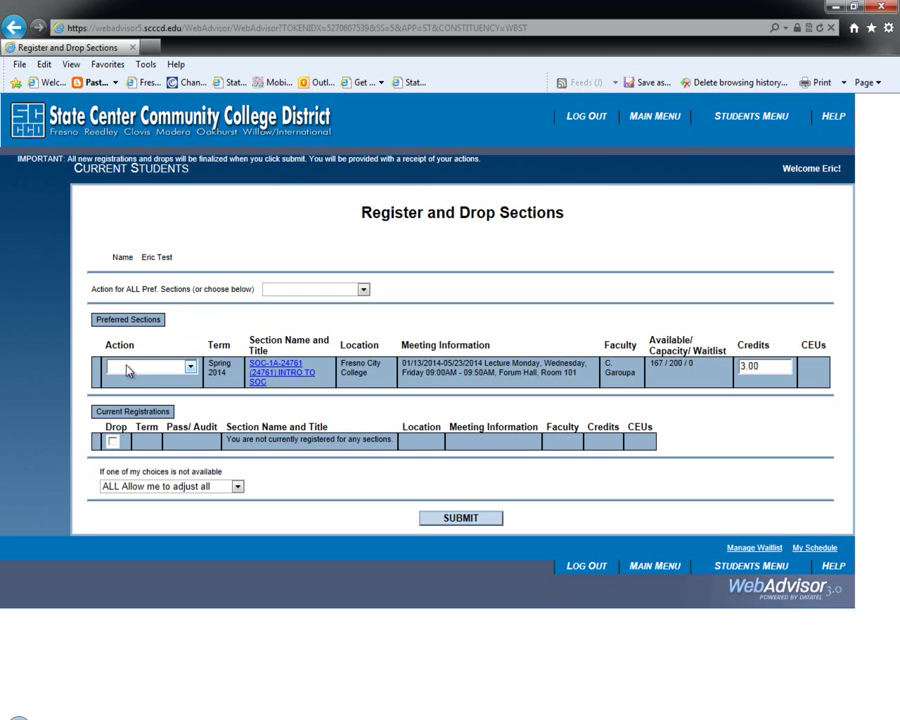
# Set SOC-1A-24761 to Register and all preferred sections to RG Register, then submit.
pyautogui.click(190, 368)
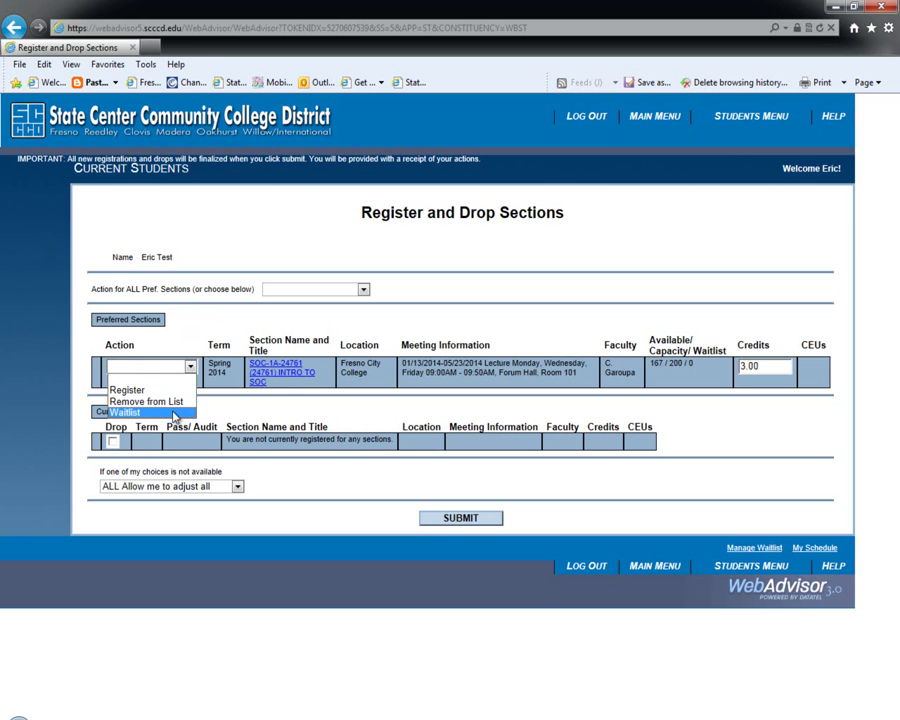
pyautogui.click(210, 327)
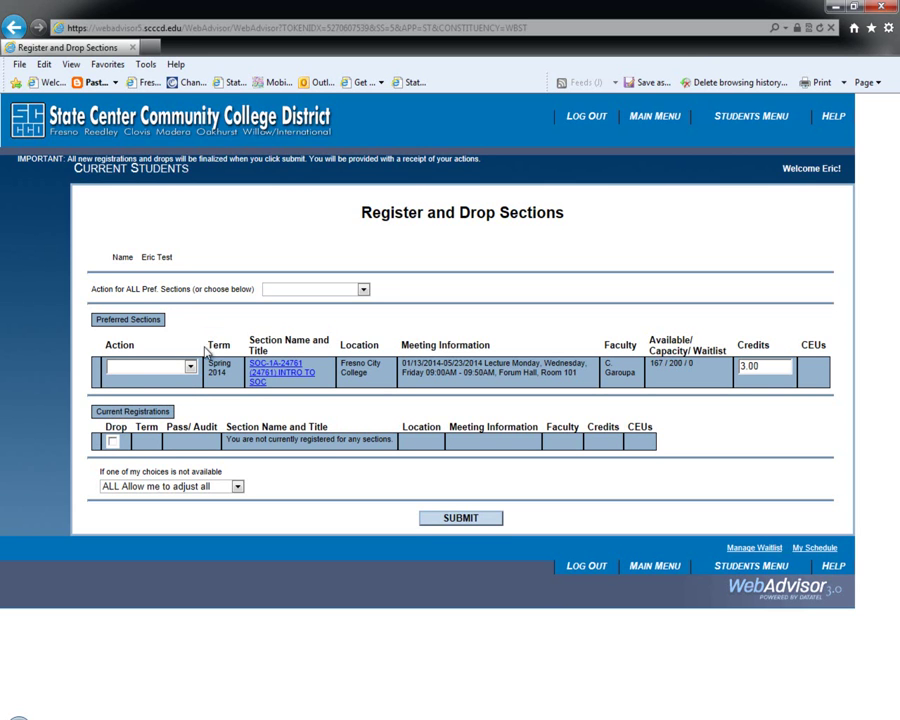
pyautogui.click(190, 366)
pyautogui.click(184, 393)
pyautogui.click(364, 290)
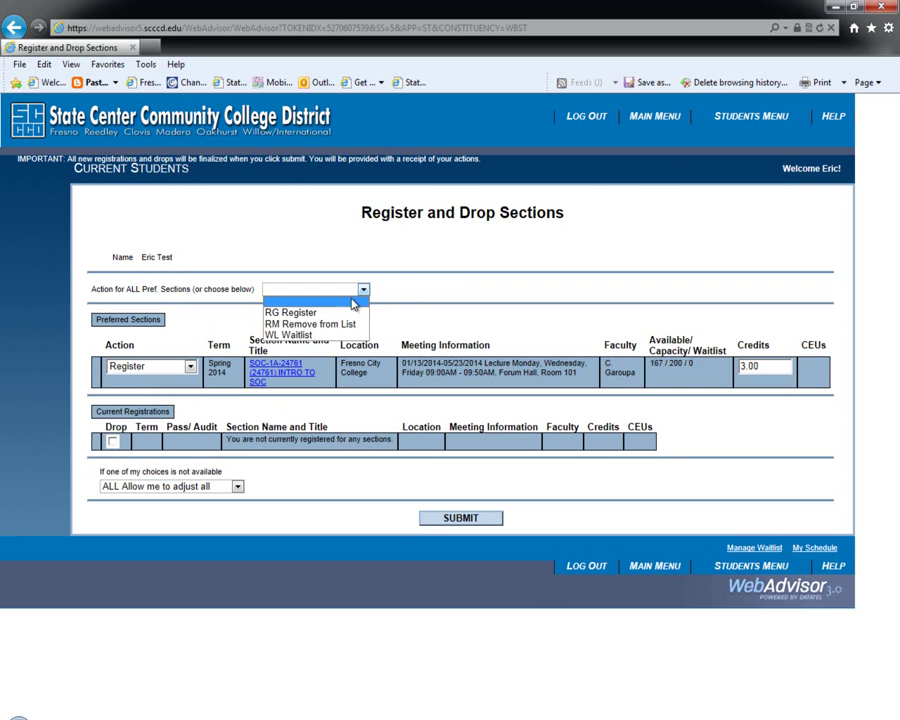
pyautogui.click(349, 313)
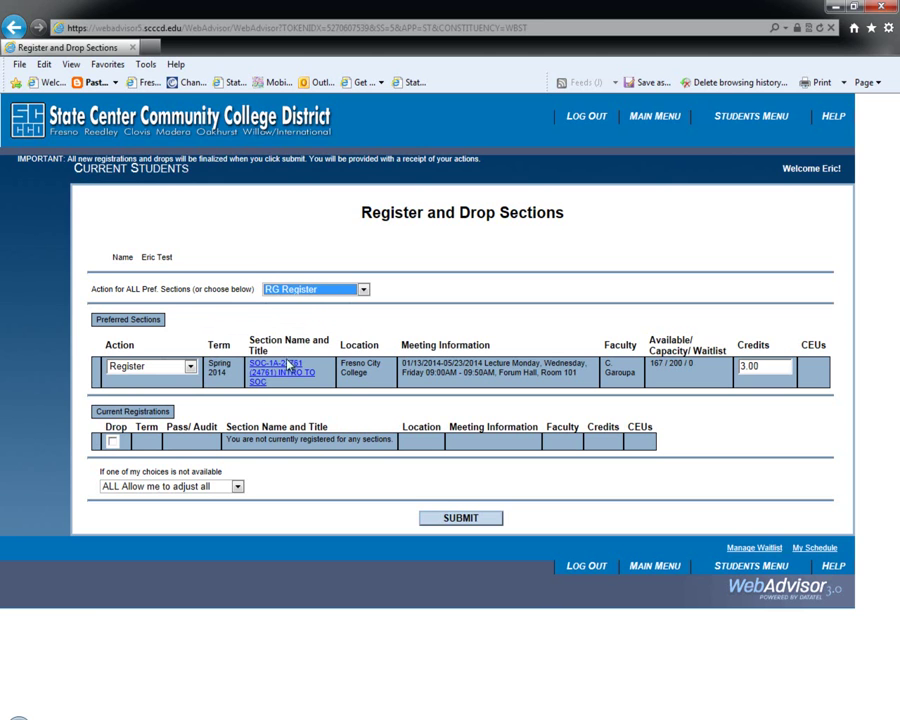
pyautogui.click(463, 519)
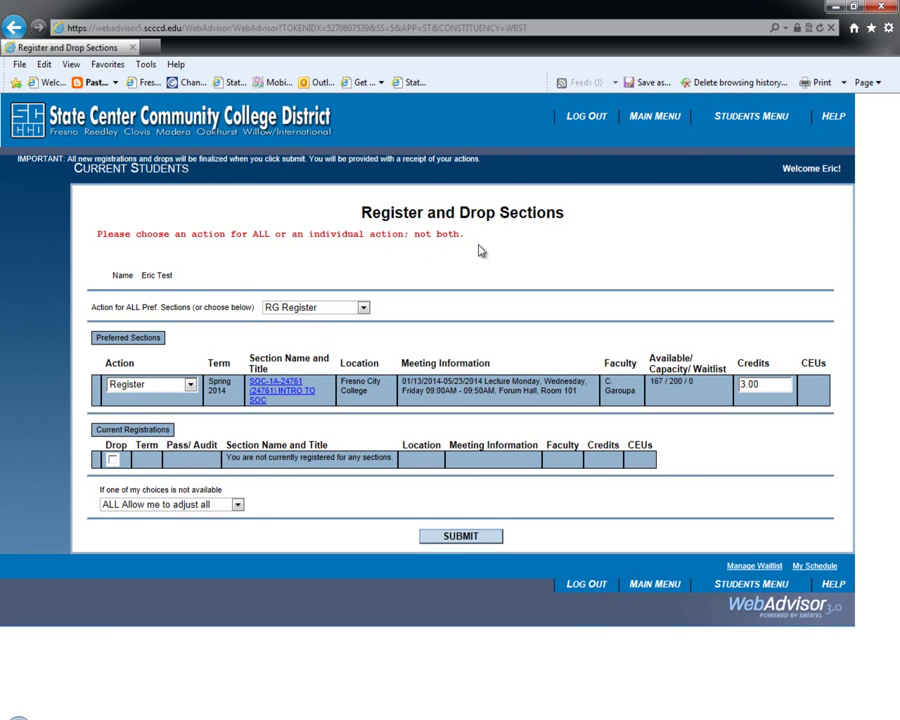
# Blank the all-sections action and resubmit with only SOC-1A-24761's Register action.
pyautogui.click(363, 307)
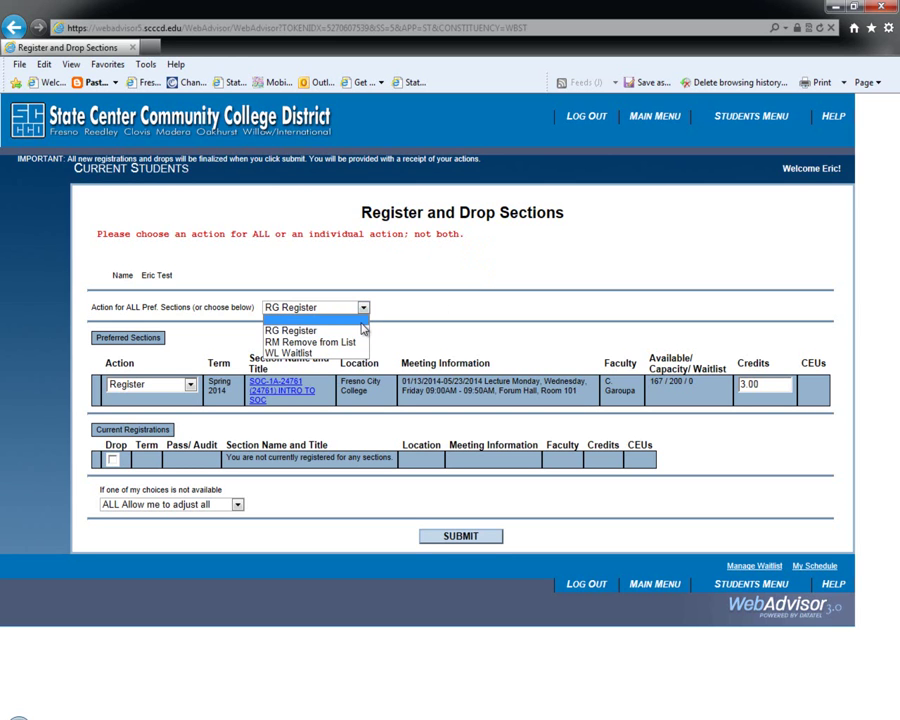
pyautogui.click(362, 324)
pyautogui.click(425, 307)
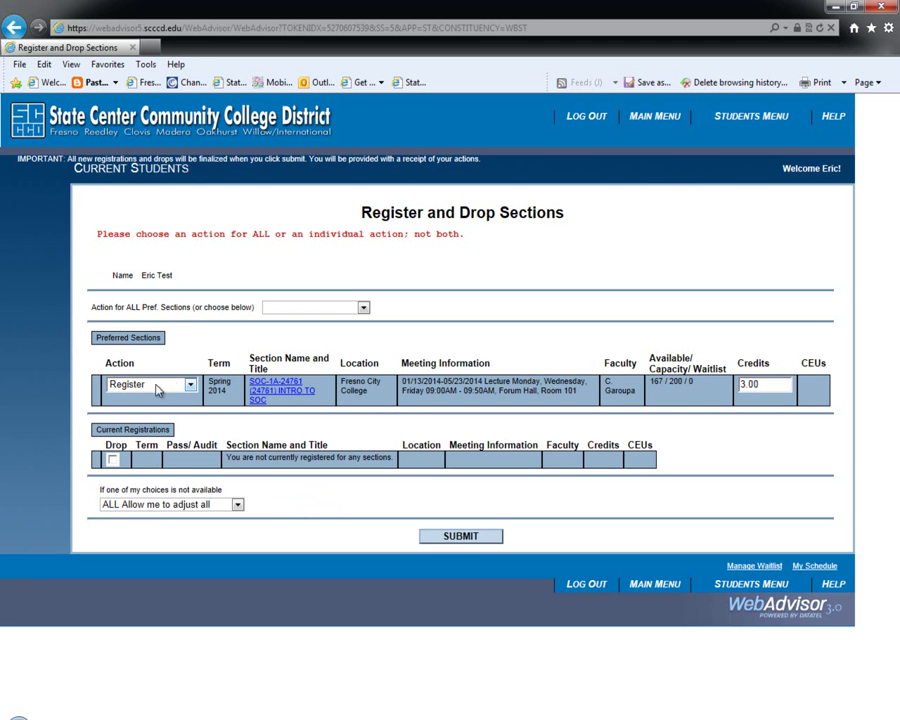
pyautogui.click(459, 538)
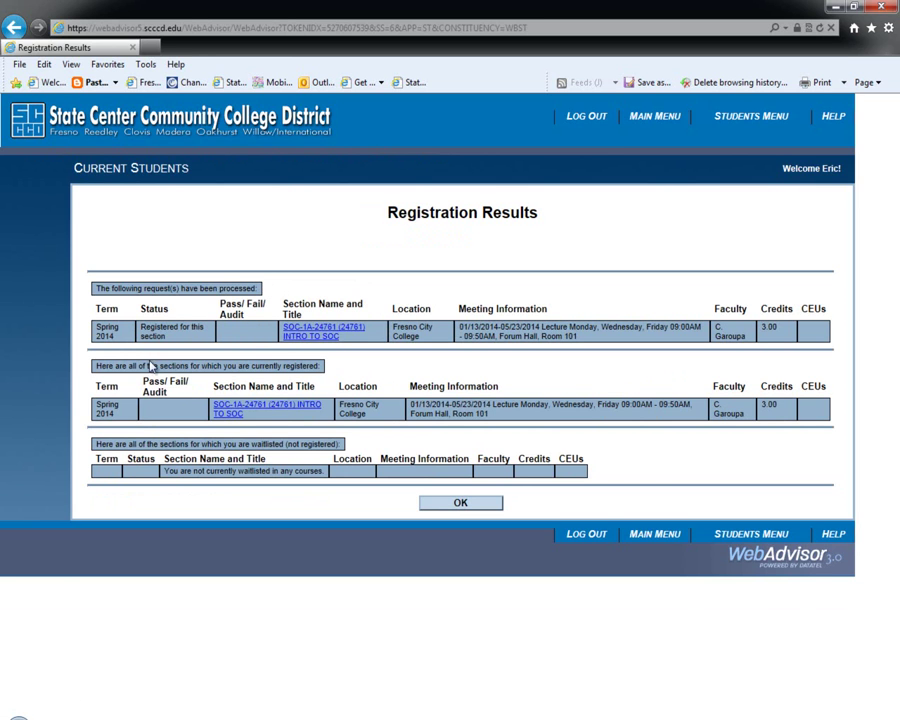
# Review the registered SOC-1A-24761 section and return to the Students menu.
pyautogui.moveTo(101, 365); pyautogui.dragTo(298, 370)
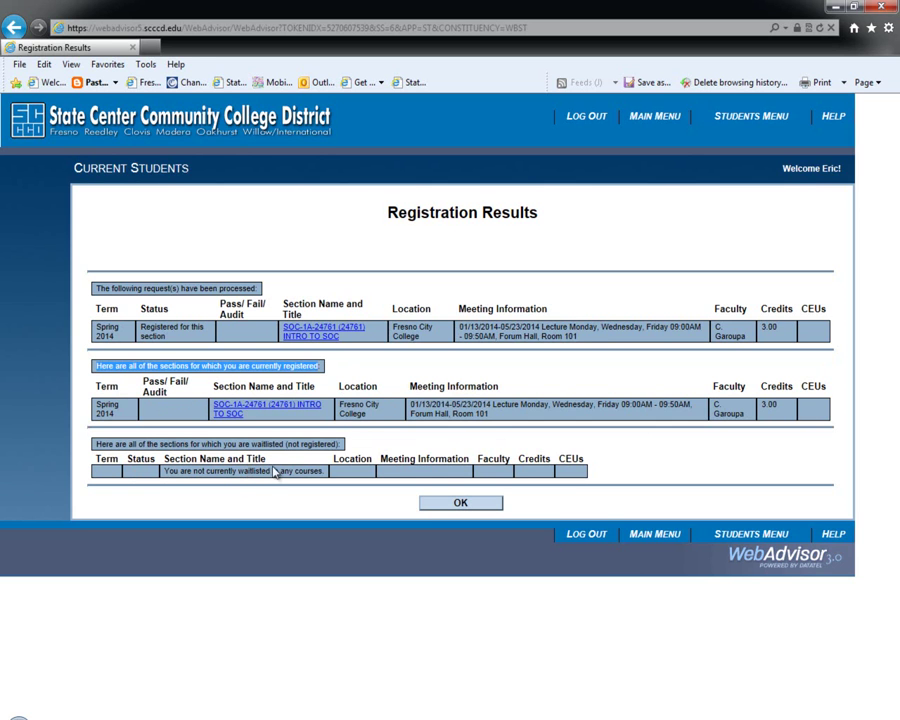
pyautogui.click(458, 506)
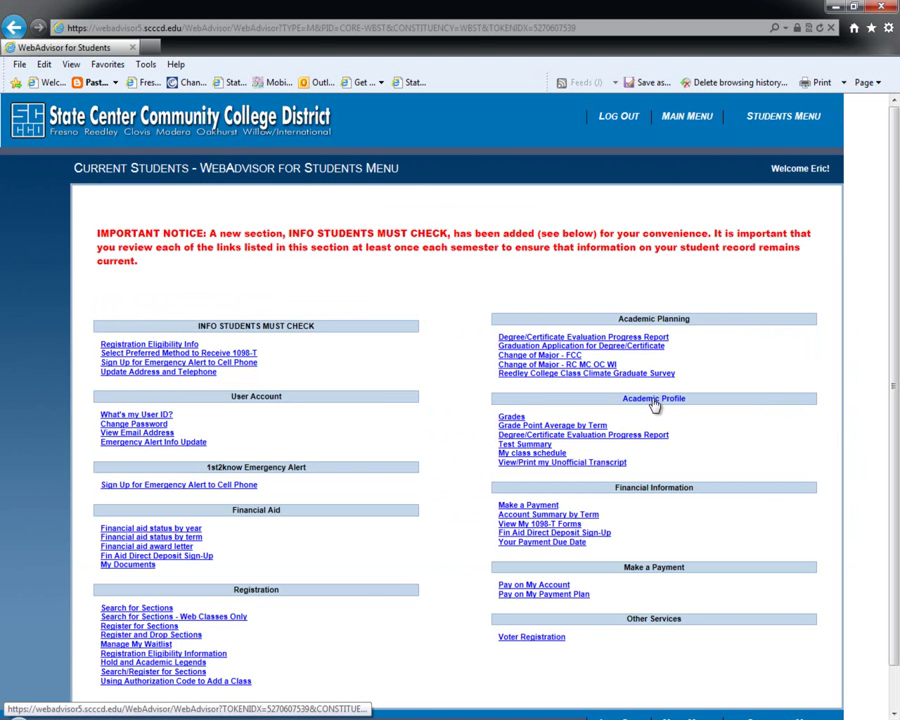
pyautogui.click(530, 455)
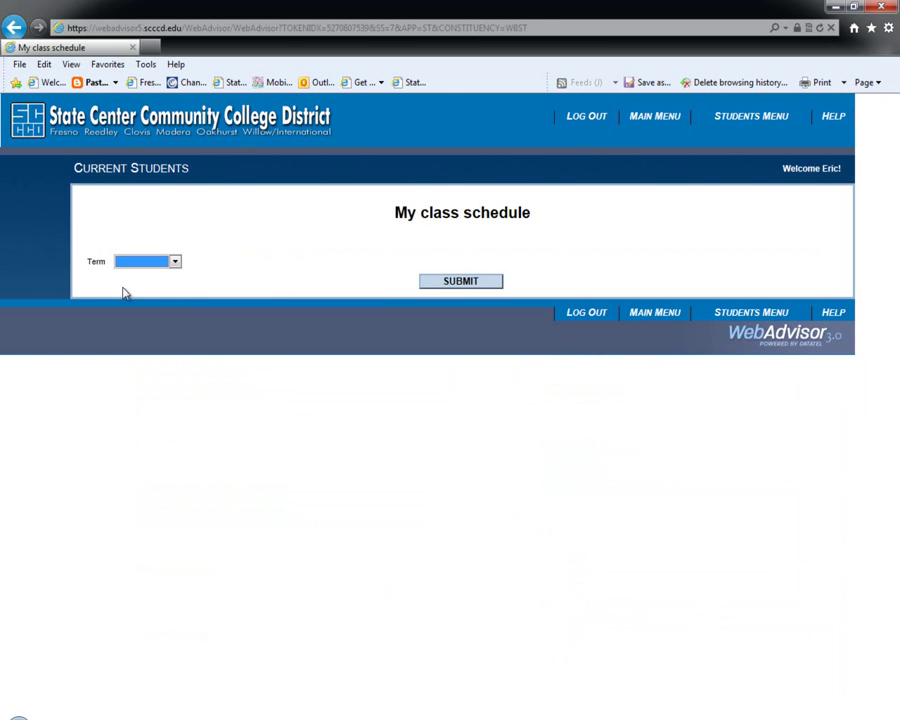
pyautogui.click(174, 263)
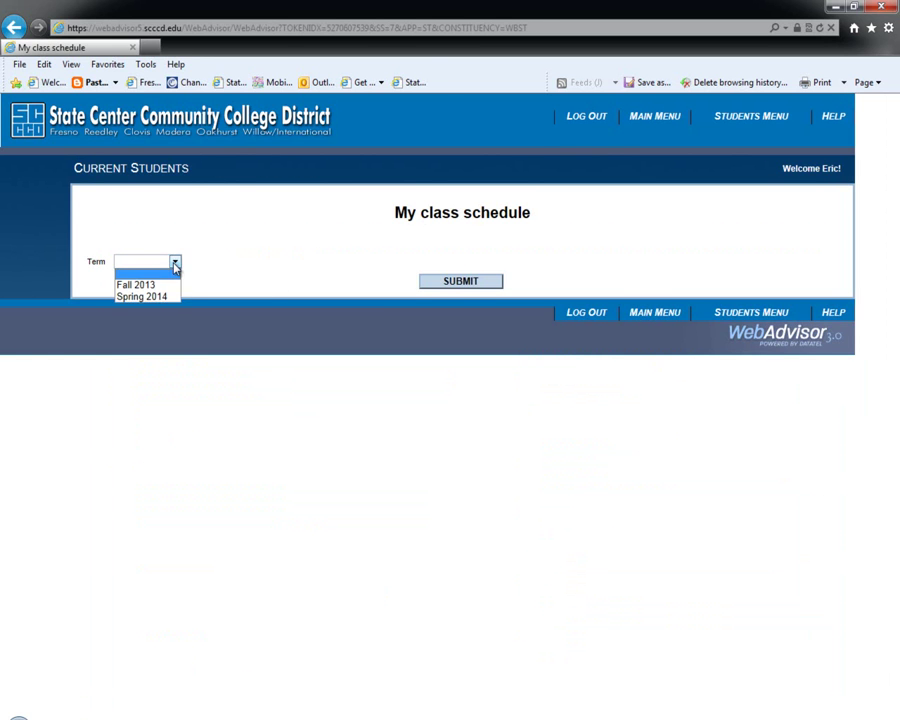
pyautogui.click(170, 297)
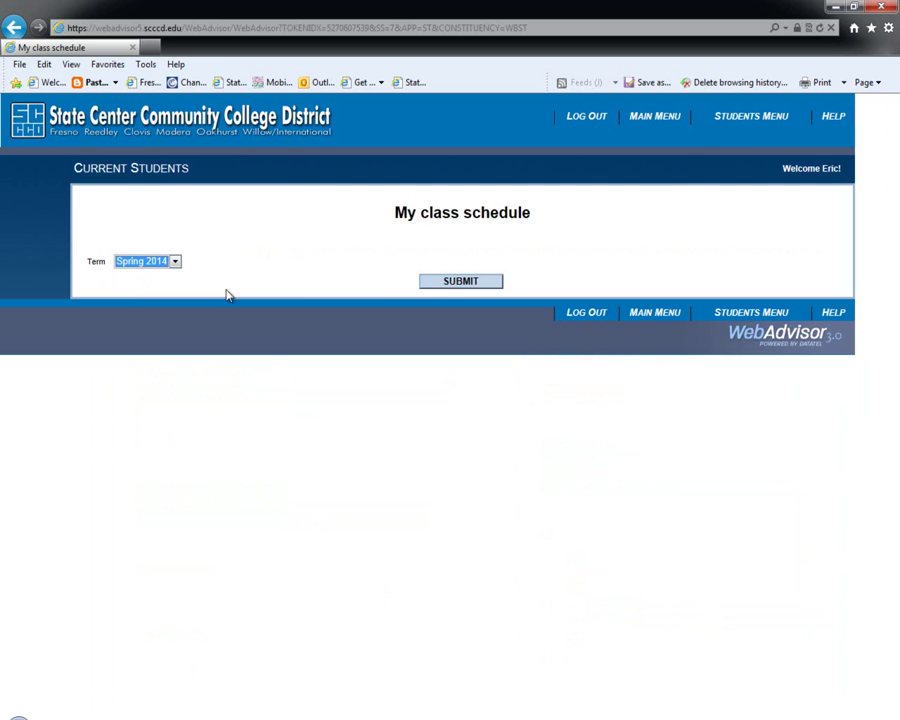
pyautogui.click(455, 282)
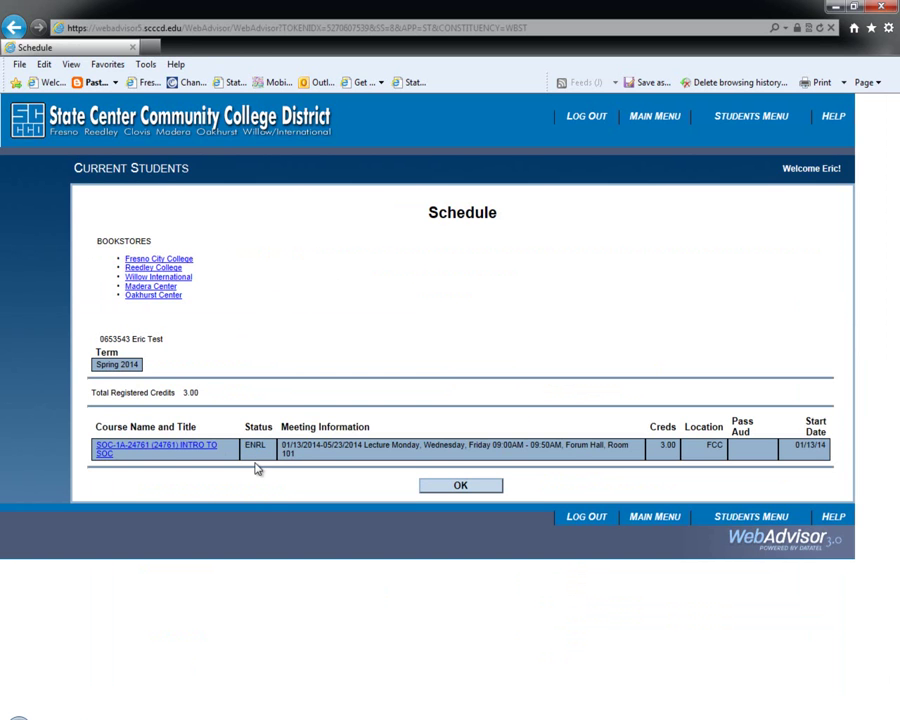
pyautogui.click(460, 489)
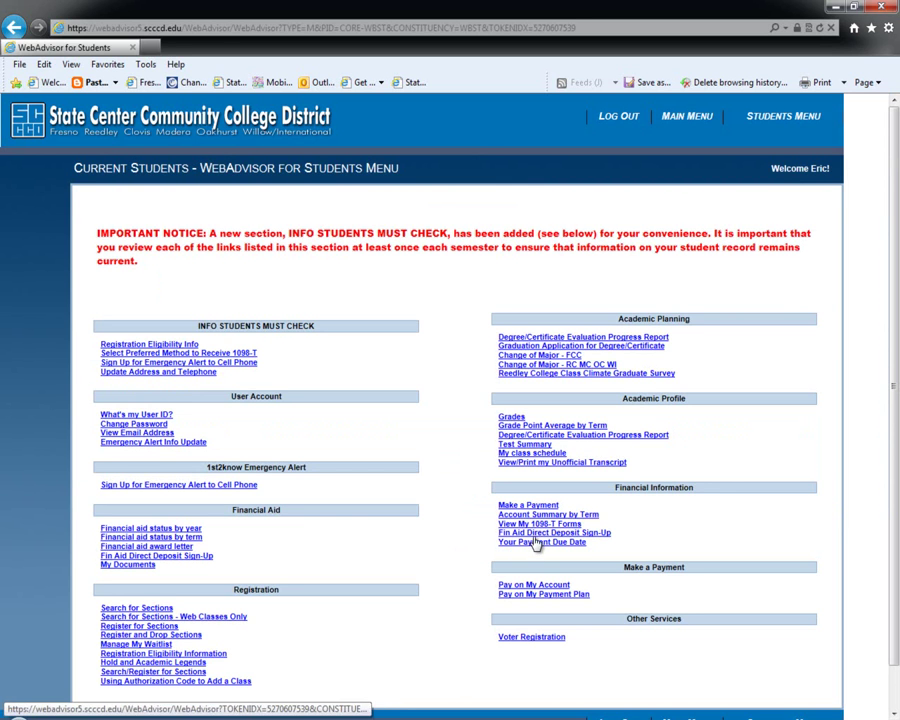
pyautogui.click(537, 516)
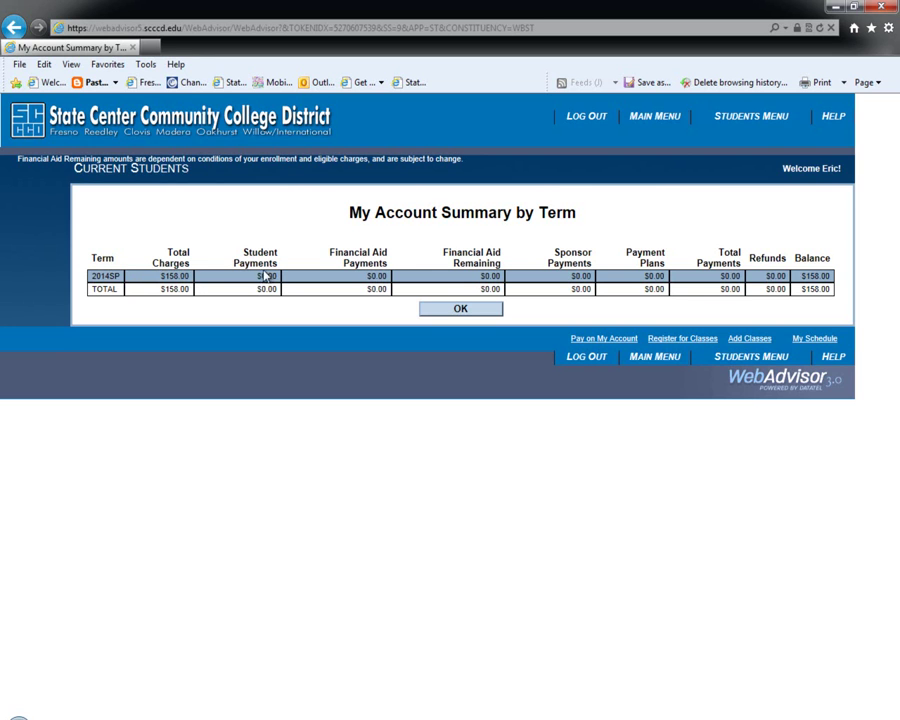
pyautogui.click(462, 310)
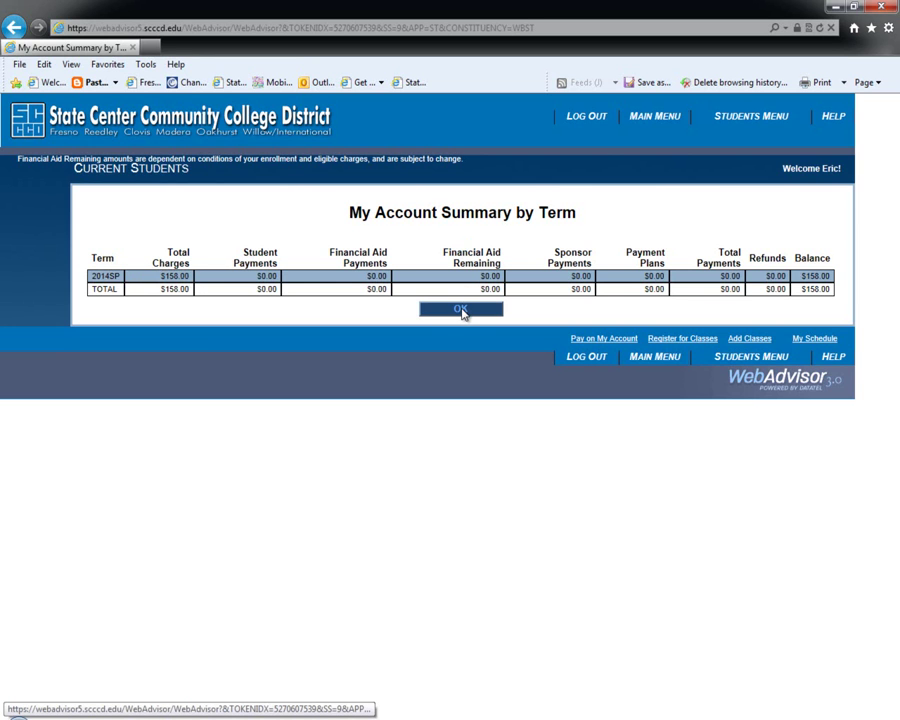
pyautogui.click(462, 310)
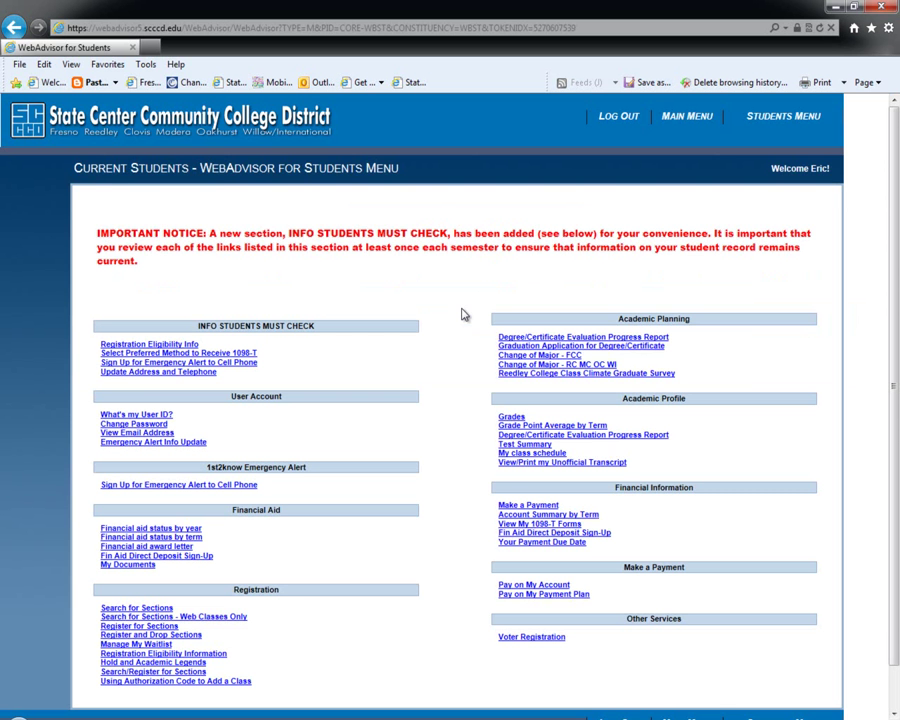
# Open Your Payment Due Date full-screen and highlight the December 5, 2013 deadline.
pyautogui.click(541, 543)
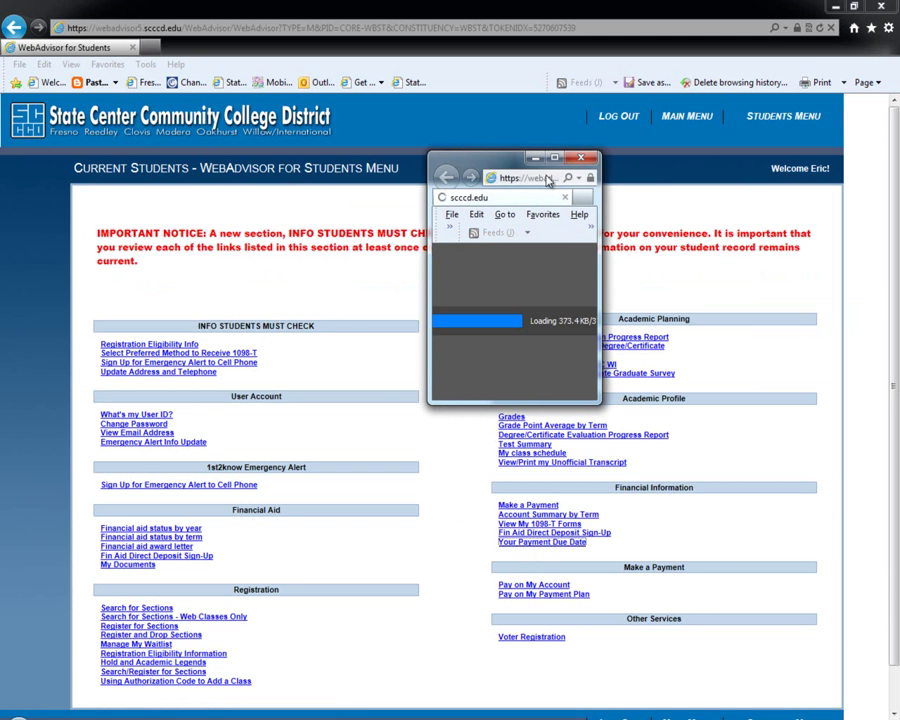
pyautogui.click(554, 159)
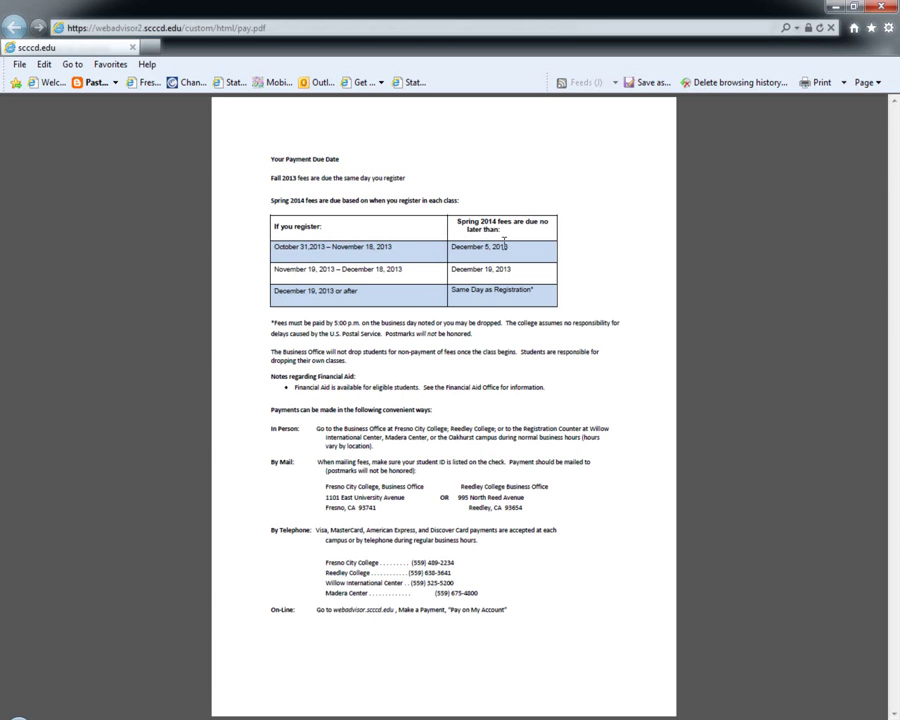
pyautogui.moveTo(451, 251); pyautogui.dragTo(535, 257)
# Close the payment due date document and return to the Register for Sections options.
pyautogui.click(875, 8)
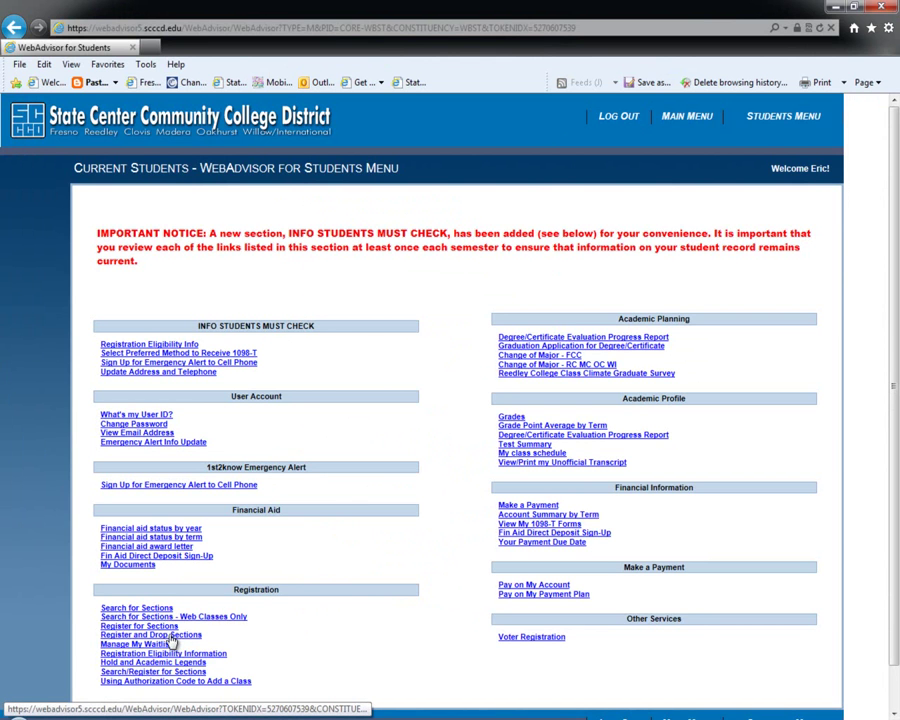
pyautogui.click(128, 628)
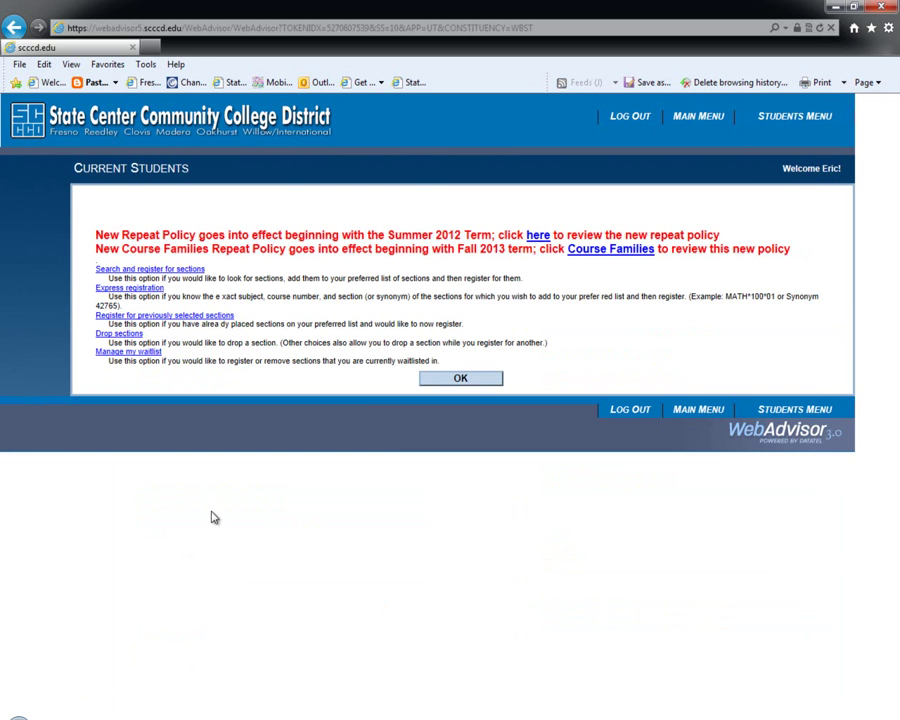
# Search for Spring 2014 Mathematics course 103 sections at Fresno City College.
pyautogui.click(180, 271)
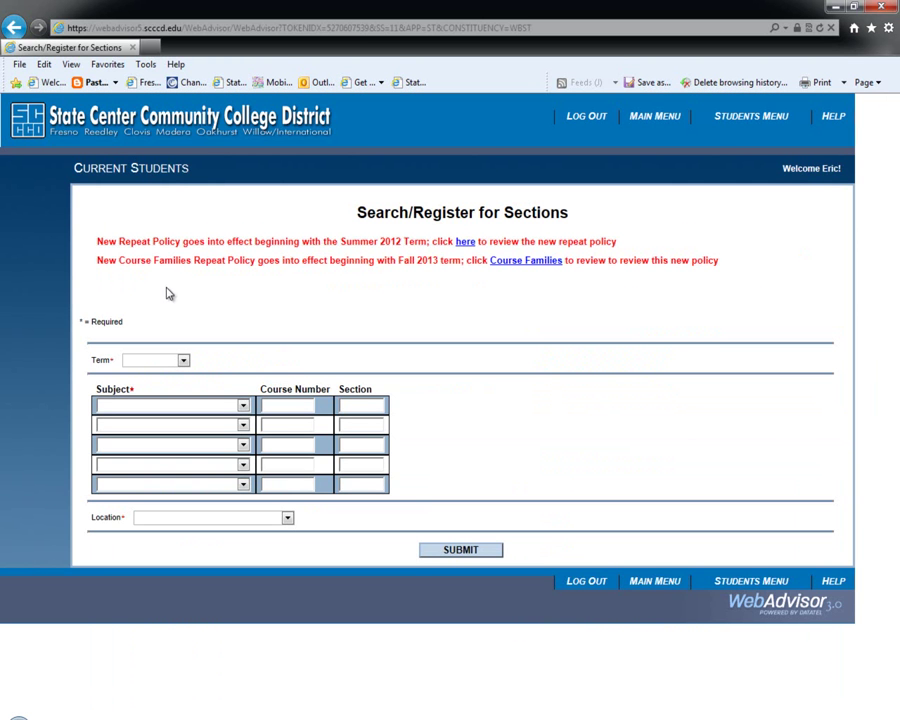
pyautogui.click(183, 360)
pyautogui.click(181, 394)
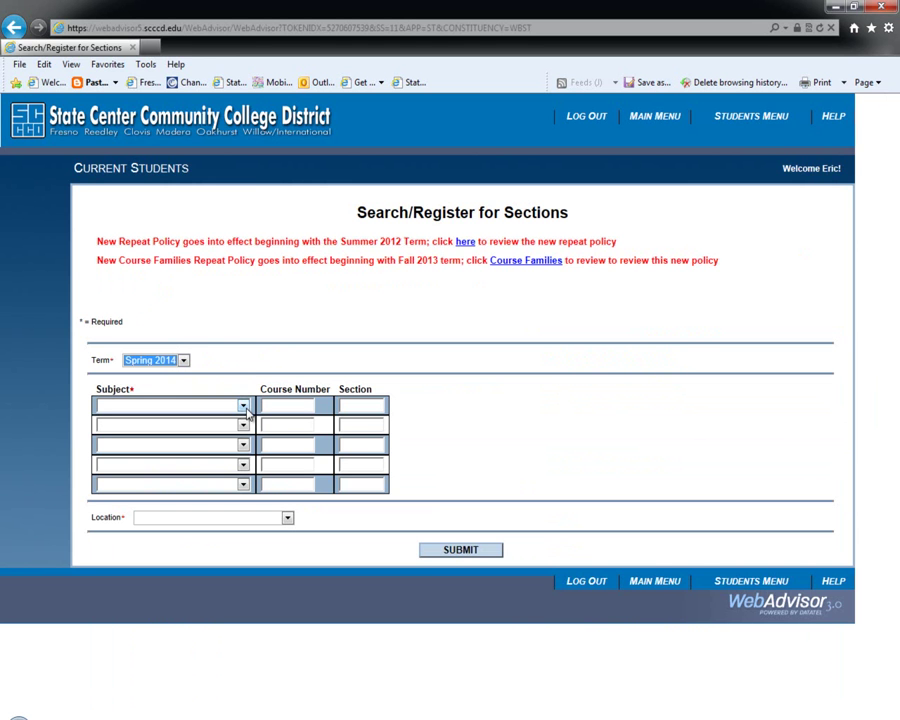
pyautogui.click(246, 410)
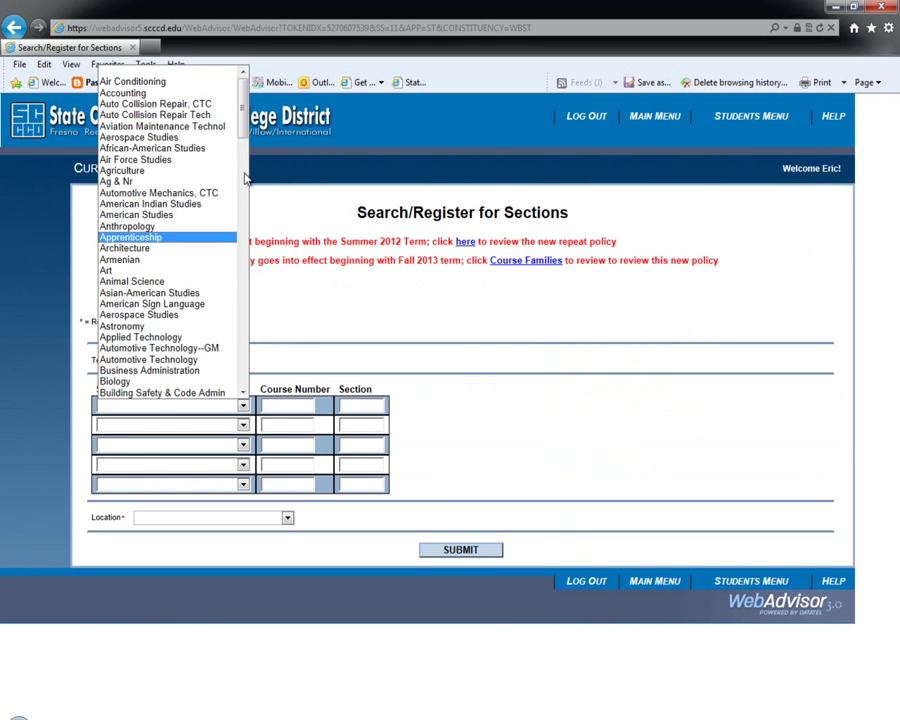
pyautogui.moveTo(246, 118); pyautogui.dragTo(247, 280)
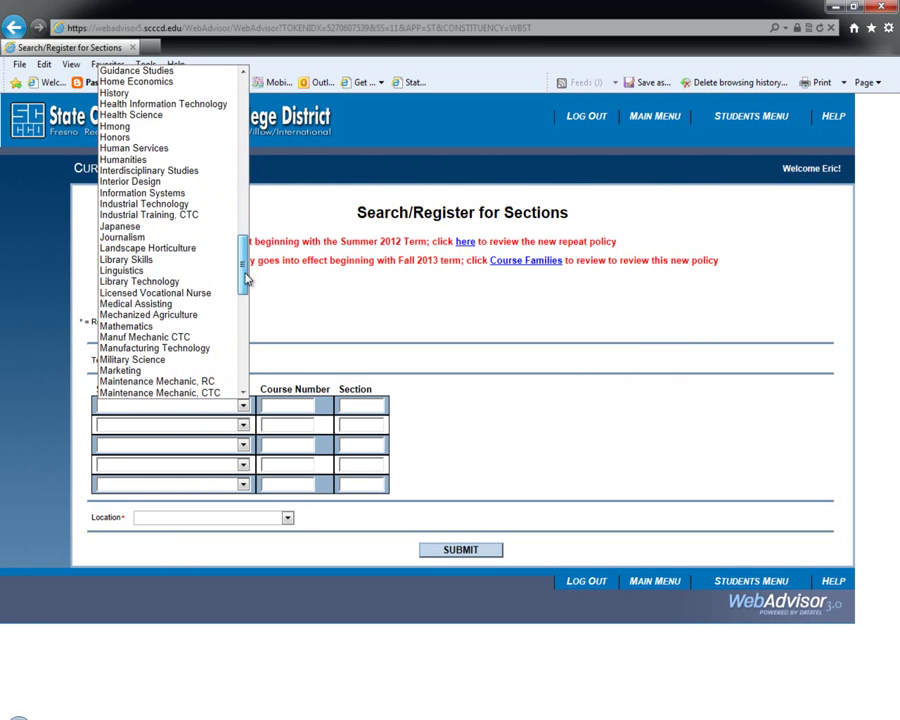
pyautogui.click(215, 328)
pyautogui.click(293, 405)
pyautogui.write('103')
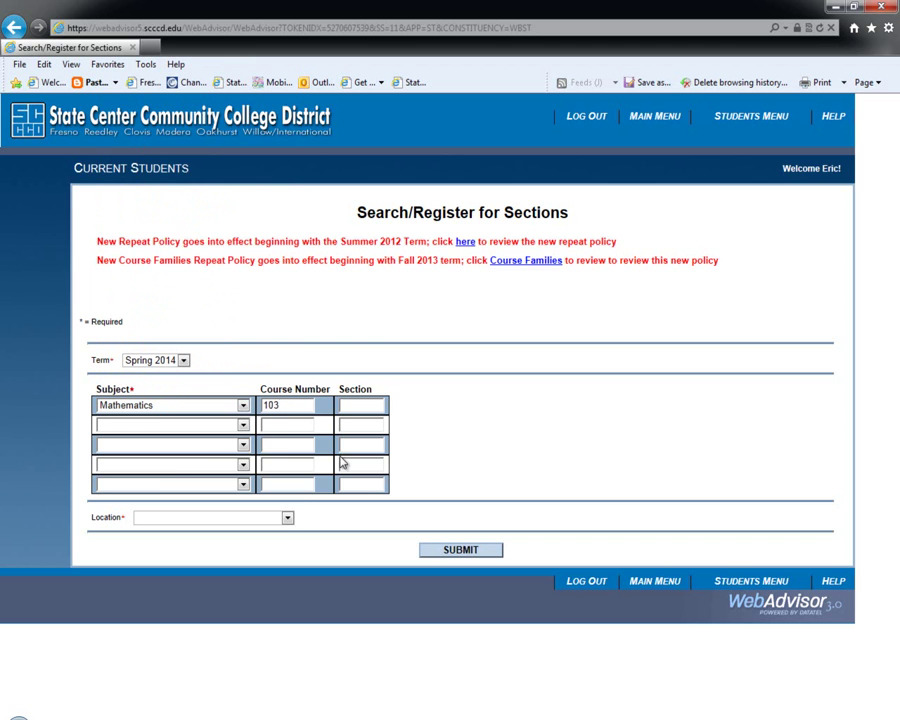
pyautogui.click(288, 516)
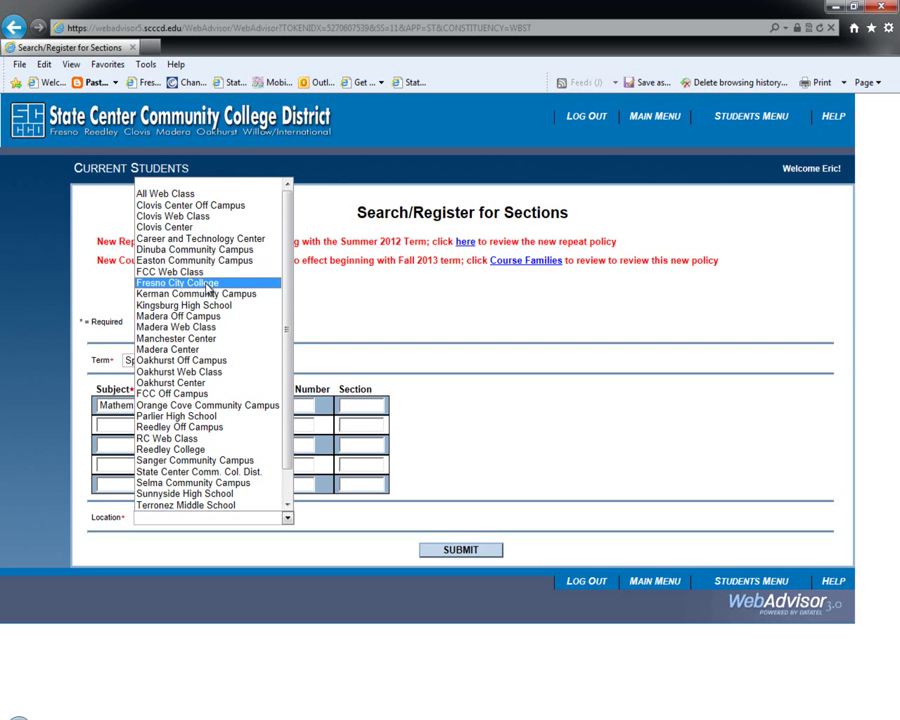
pyautogui.click(208, 287)
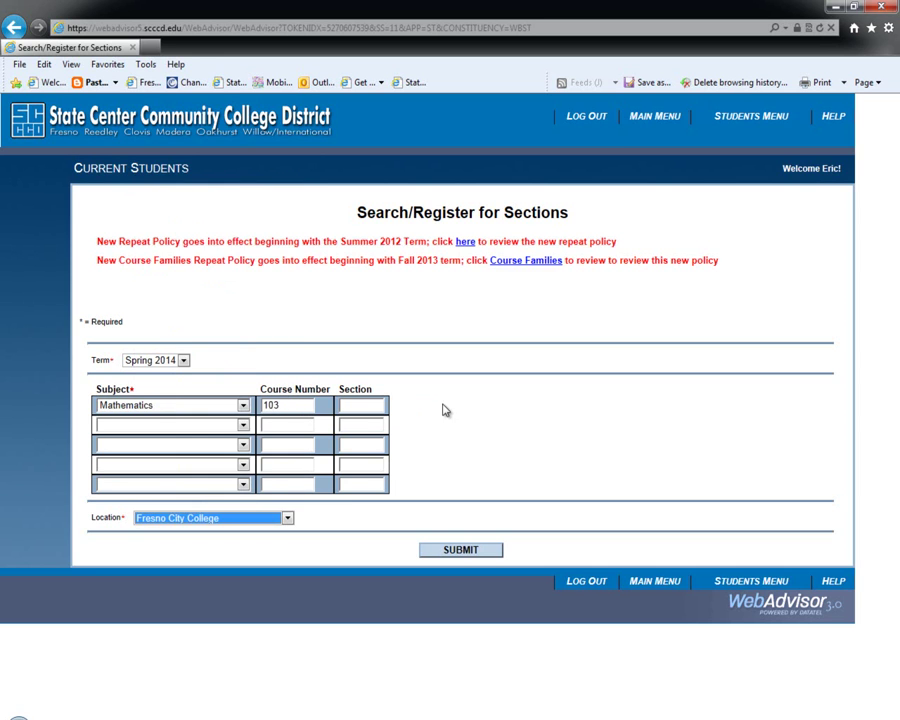
pyautogui.click(451, 550)
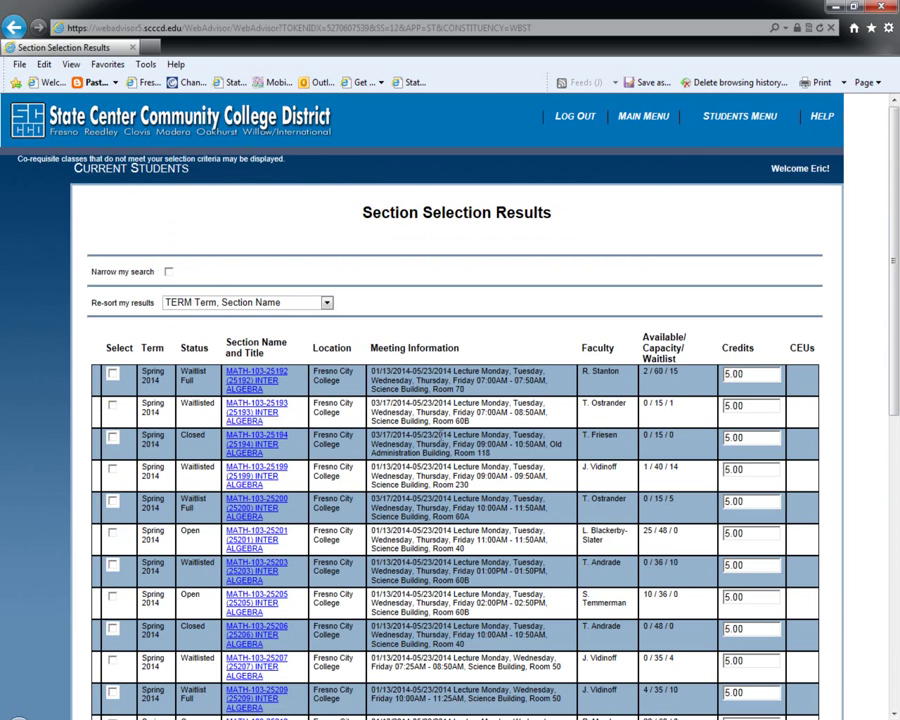
# Scroll through the MATH-103 results and point out the class capacity of 60.
pyautogui.scroll(-3, 459, 466)
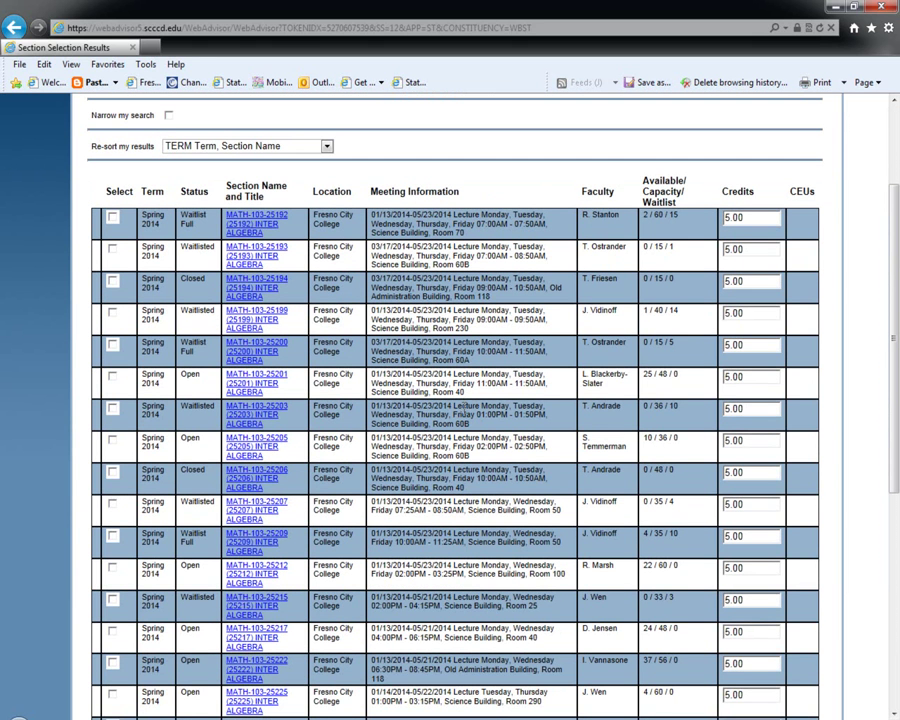
pyautogui.scroll(-3, 461, 407)
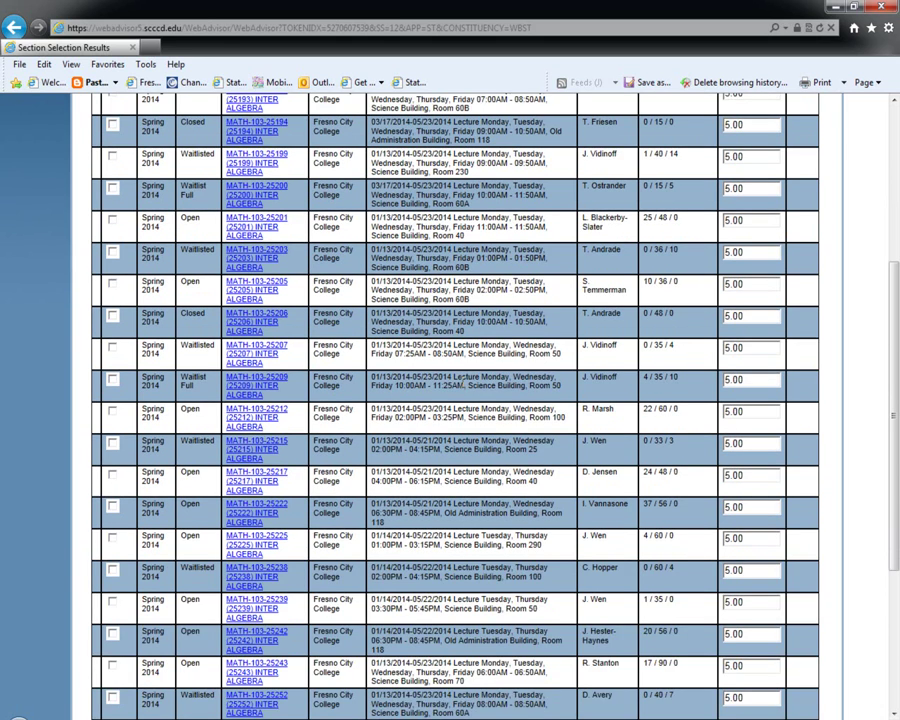
pyautogui.scroll(-5, 462, 380)
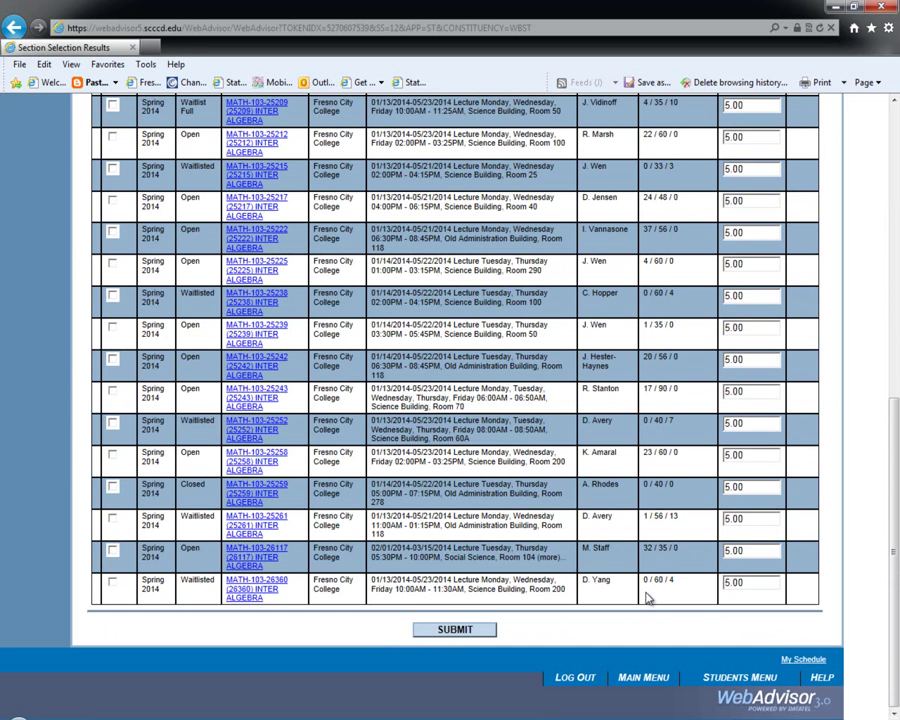
pyautogui.doubleClick(656, 580)
pyautogui.click(672, 582)
# Select section MATH-103-26117 and add it to the preferred sections.
pyautogui.scroll(5, 295, 586)
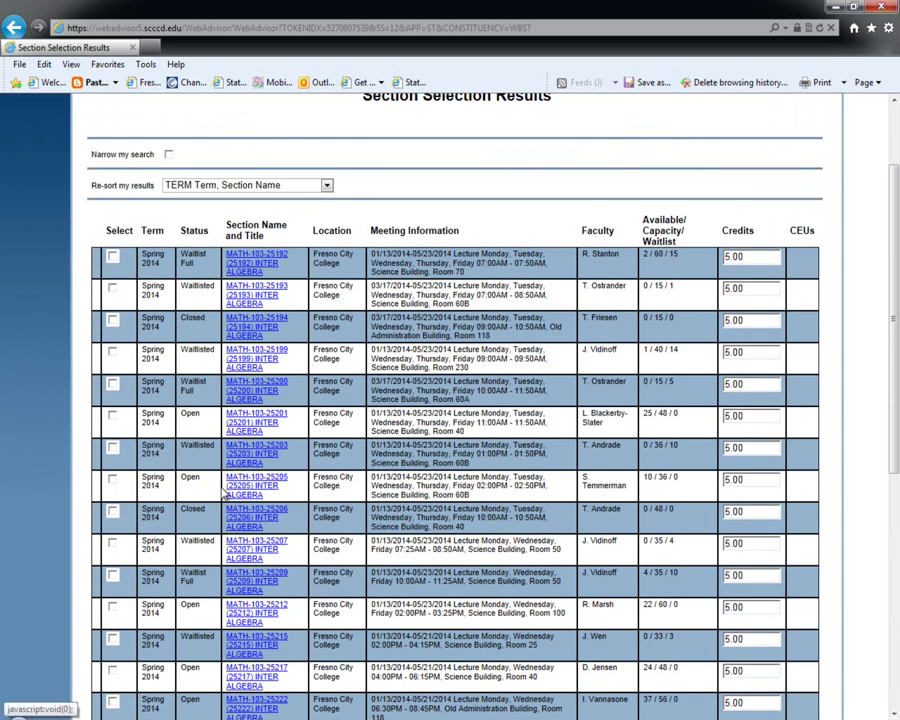
pyautogui.scroll(-2, 222, 460)
pyautogui.scroll(-2, 222, 460)
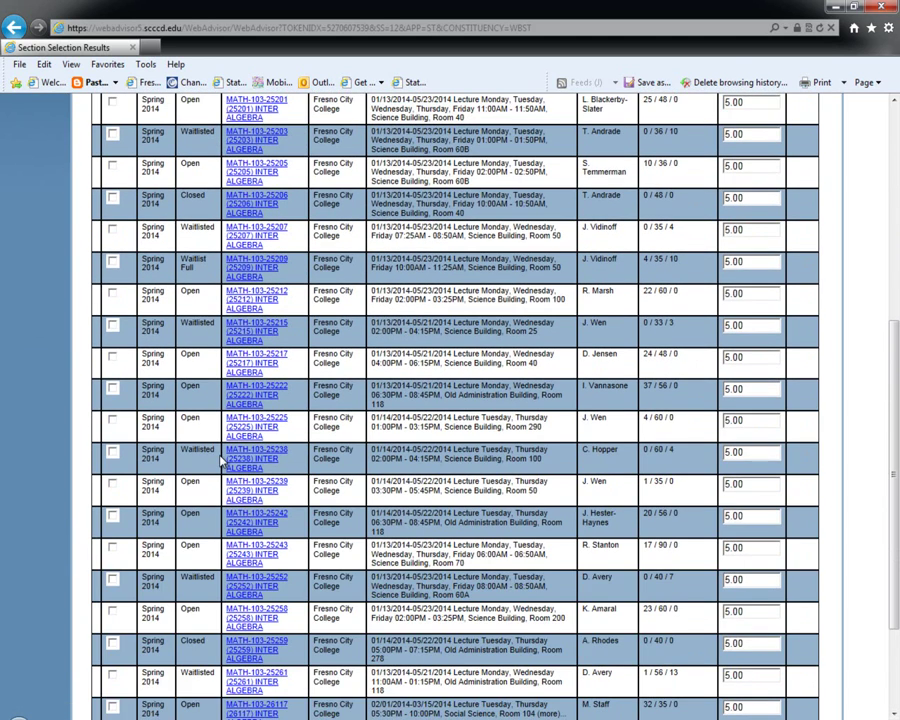
pyautogui.scroll(-2, 222, 460)
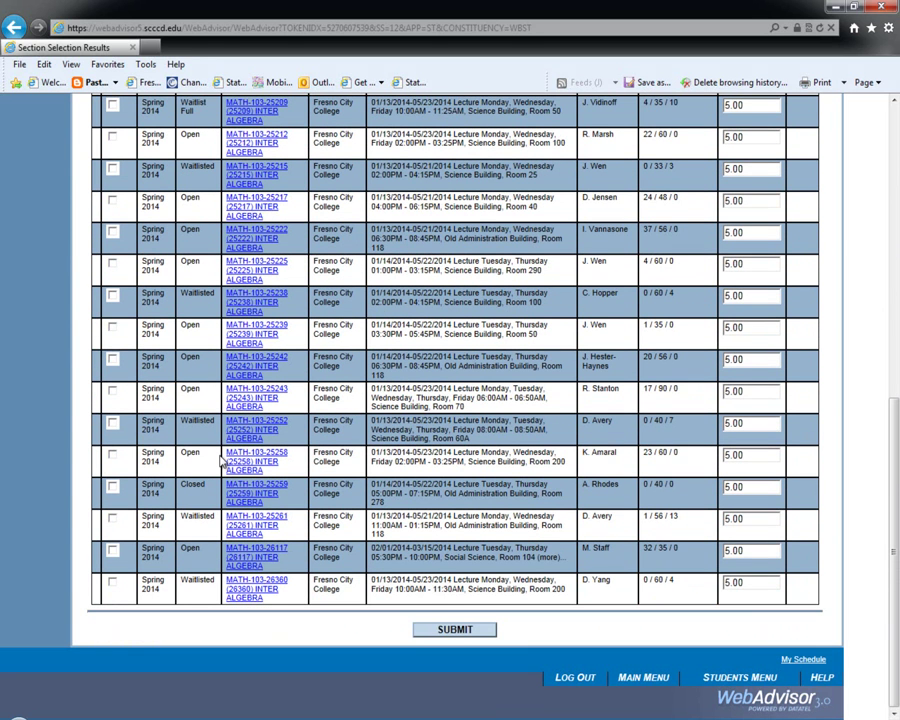
pyautogui.click(112, 550)
pyautogui.click(482, 629)
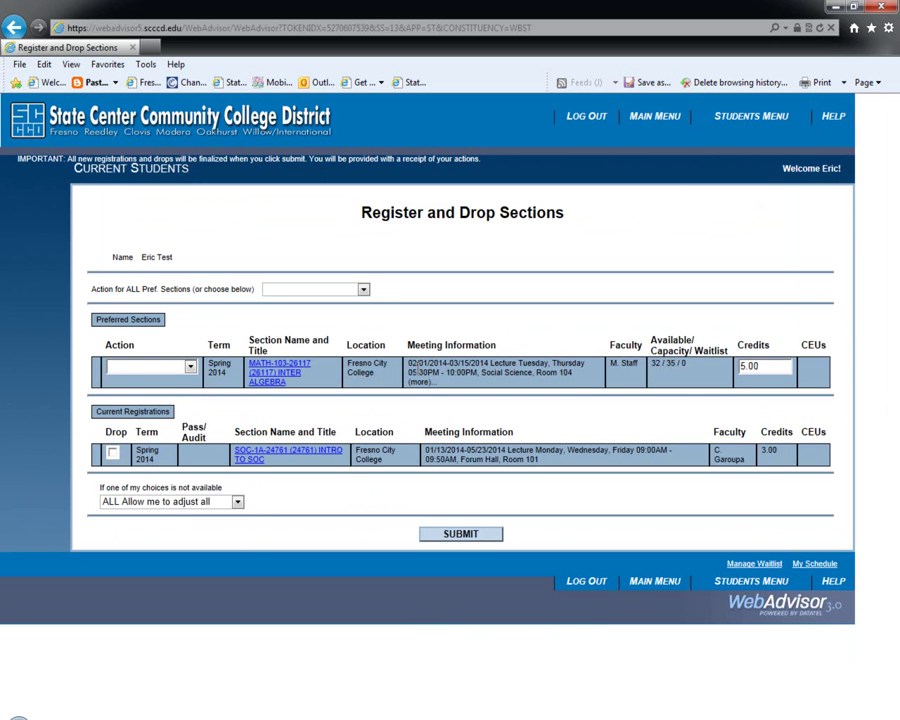
# Point out the section's meeting dates, then open the MATH-103-26117 Section Information window.
pyautogui.moveTo(410, 363); pyautogui.dragTo(490, 363)
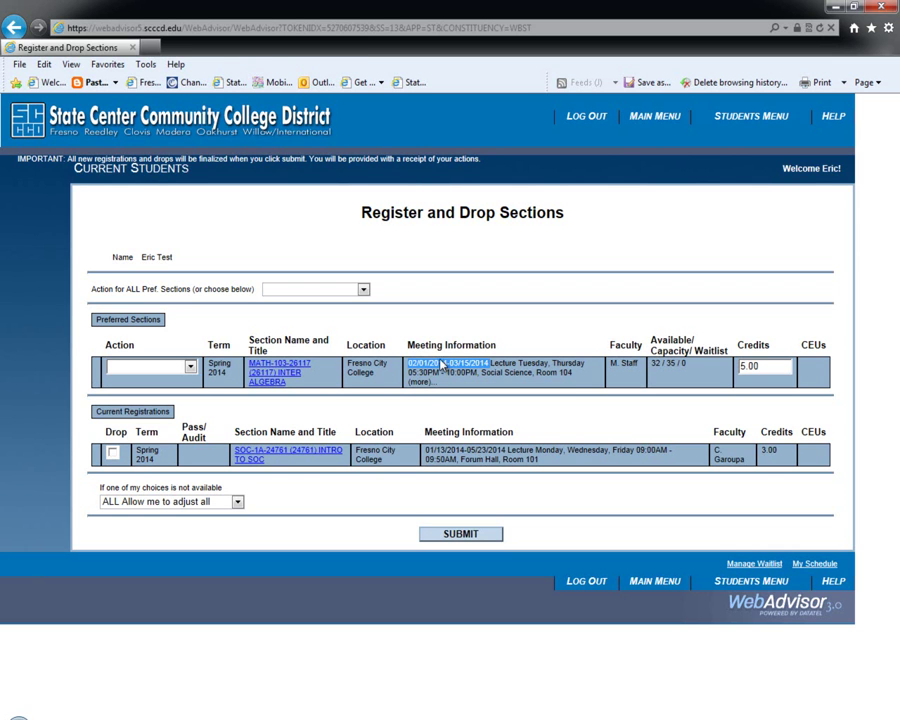
pyautogui.click(496, 385)
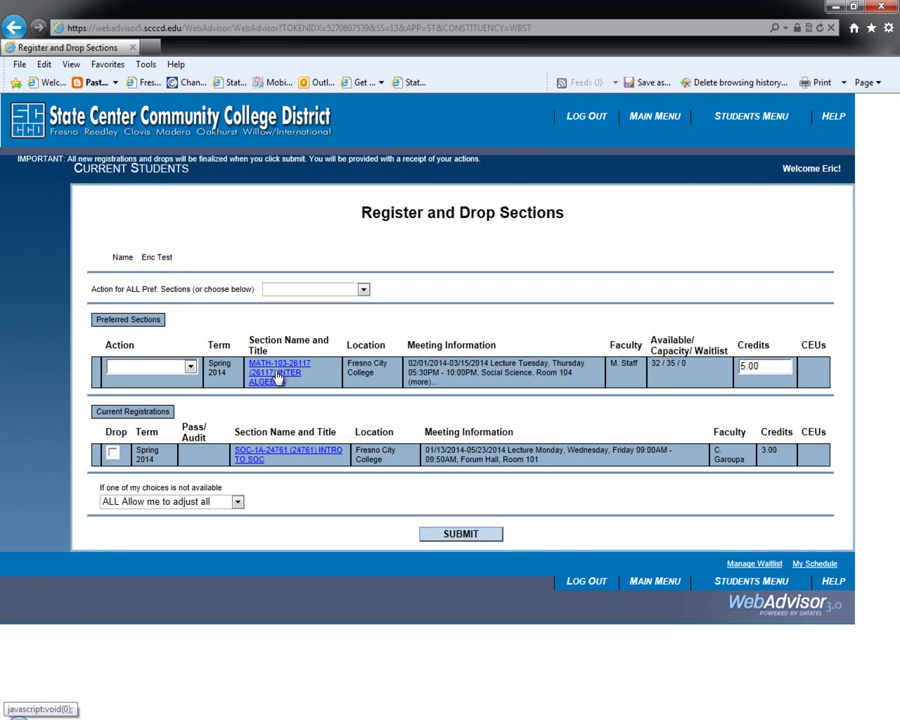
pyautogui.click(278, 375)
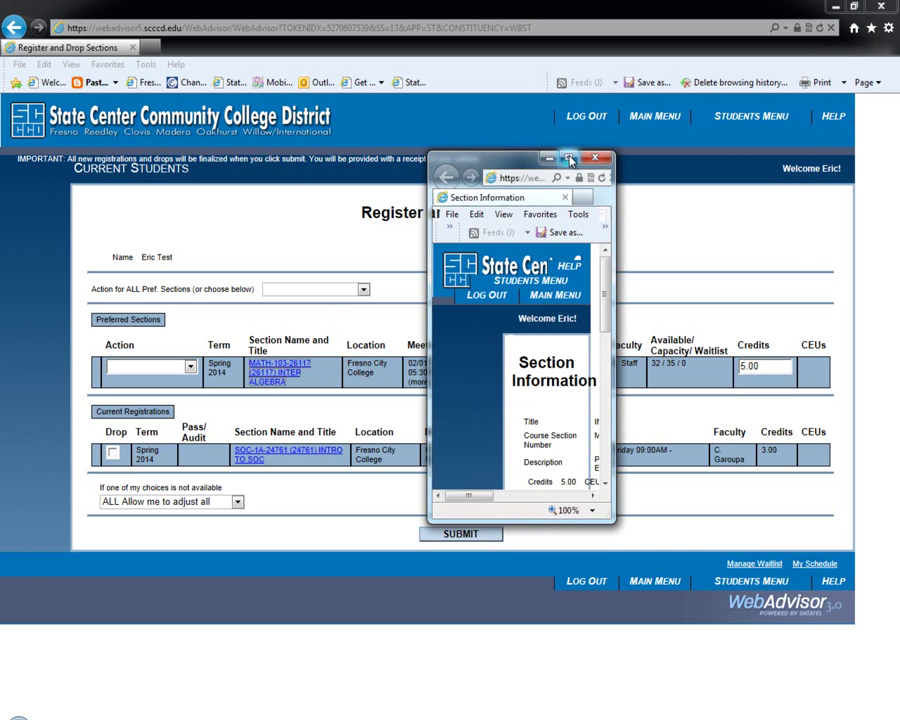
# Maximize the MATH-103-26117 information window, point out its prerequisite, then close it.
pyautogui.click(569, 158)
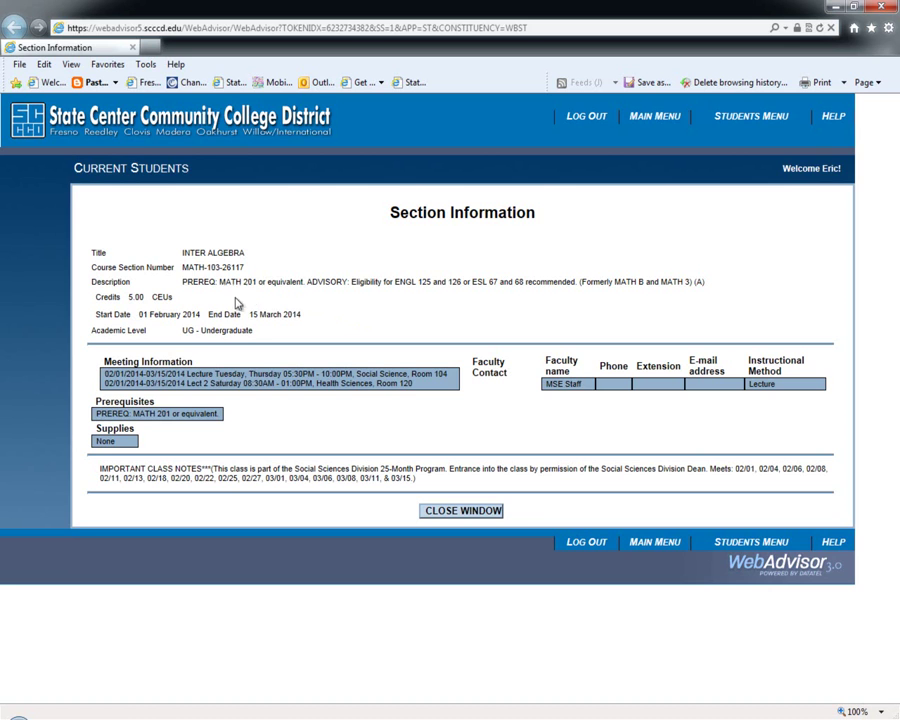
pyautogui.moveTo(177, 280); pyautogui.dragTo(320, 287)
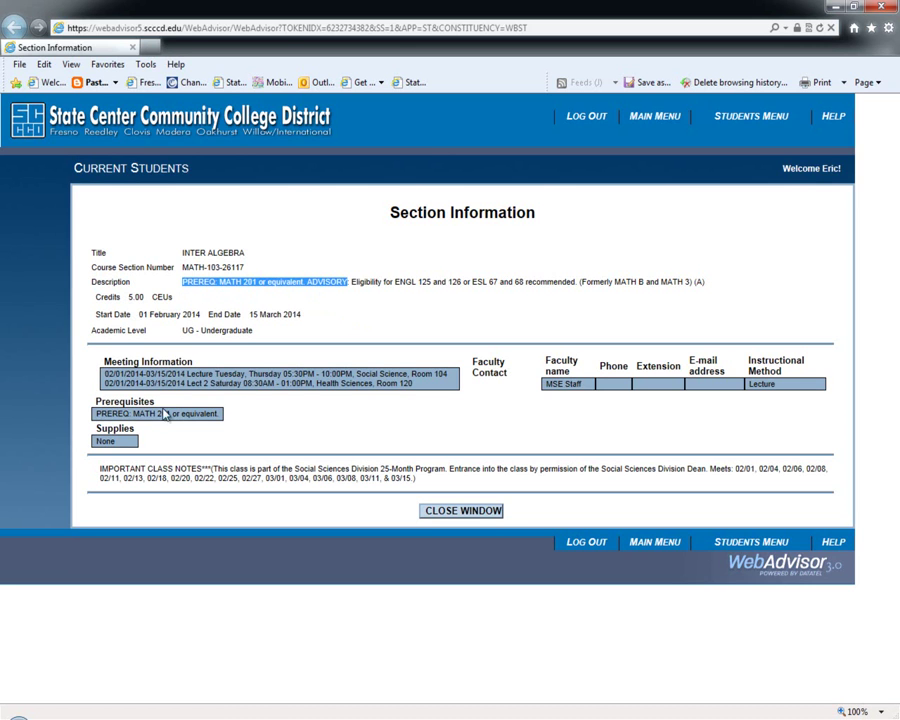
pyautogui.moveTo(101, 413); pyautogui.dragTo(212, 414)
pyautogui.click(267, 419)
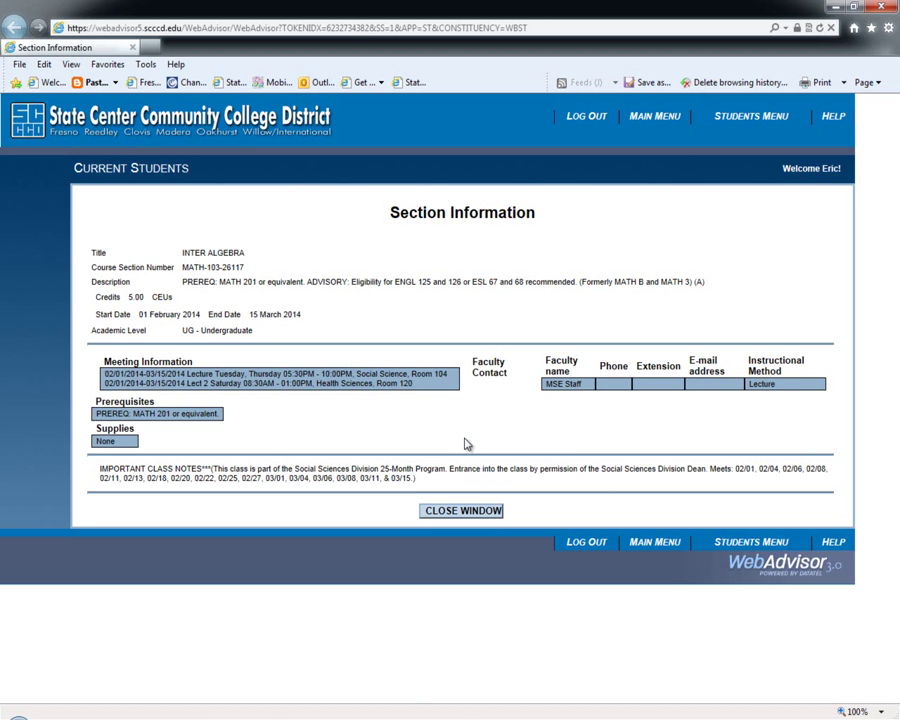
pyautogui.click(446, 515)
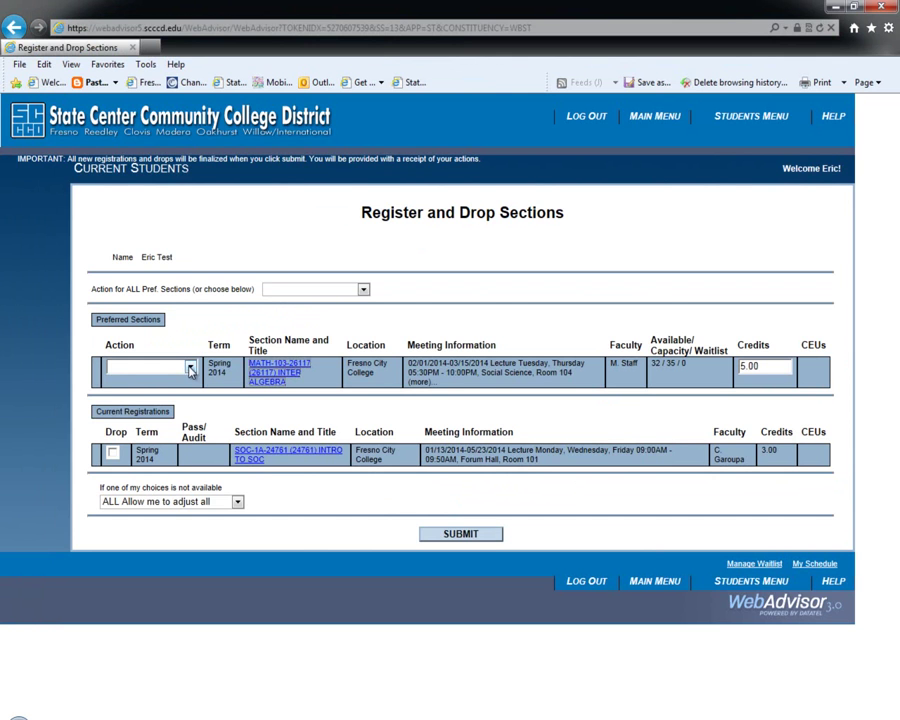
# Remove MATH-103-26117 from the preferred sections, then view the Test Summary page.
pyautogui.click(190, 369)
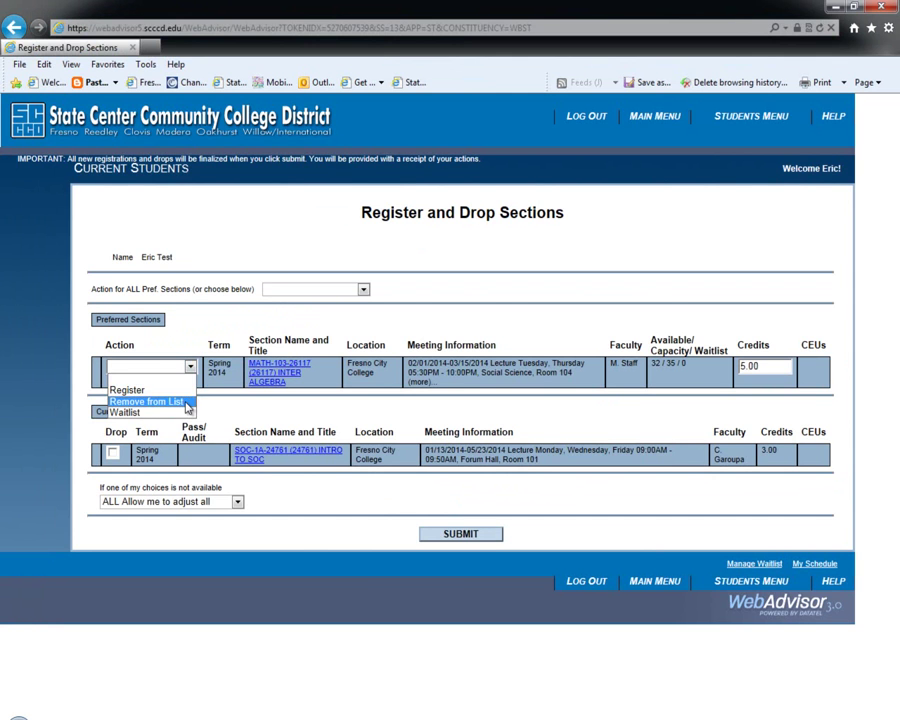
pyautogui.click(185, 401)
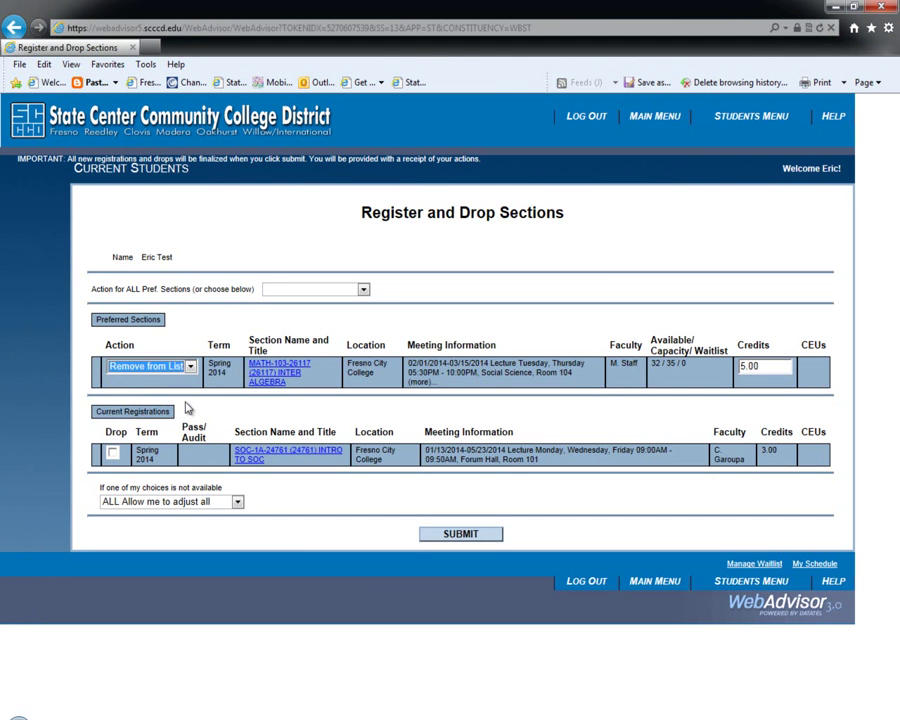
pyautogui.click(456, 535)
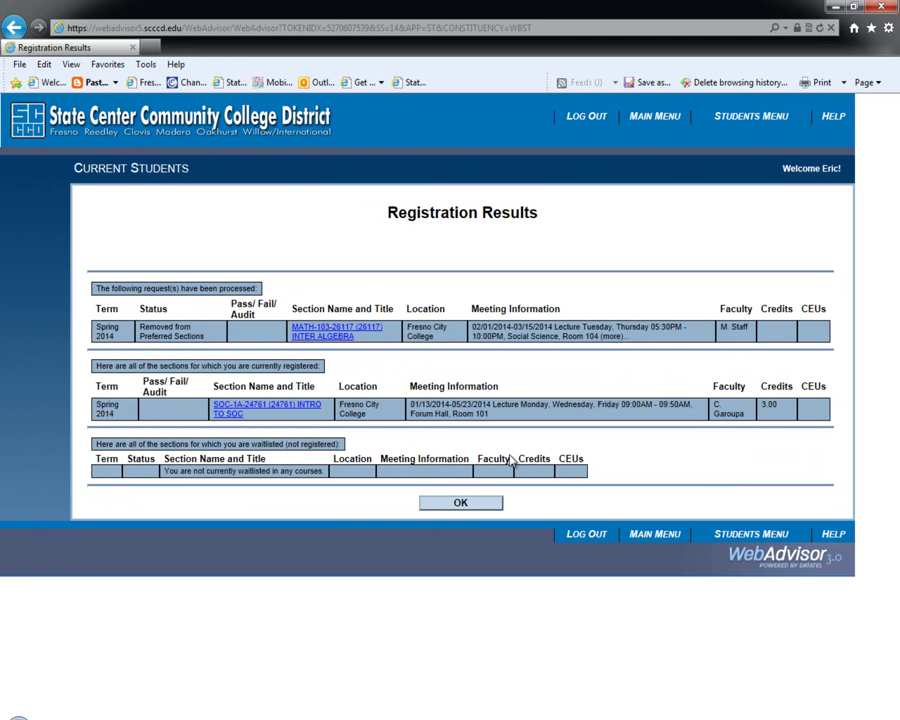
pyautogui.click(459, 508)
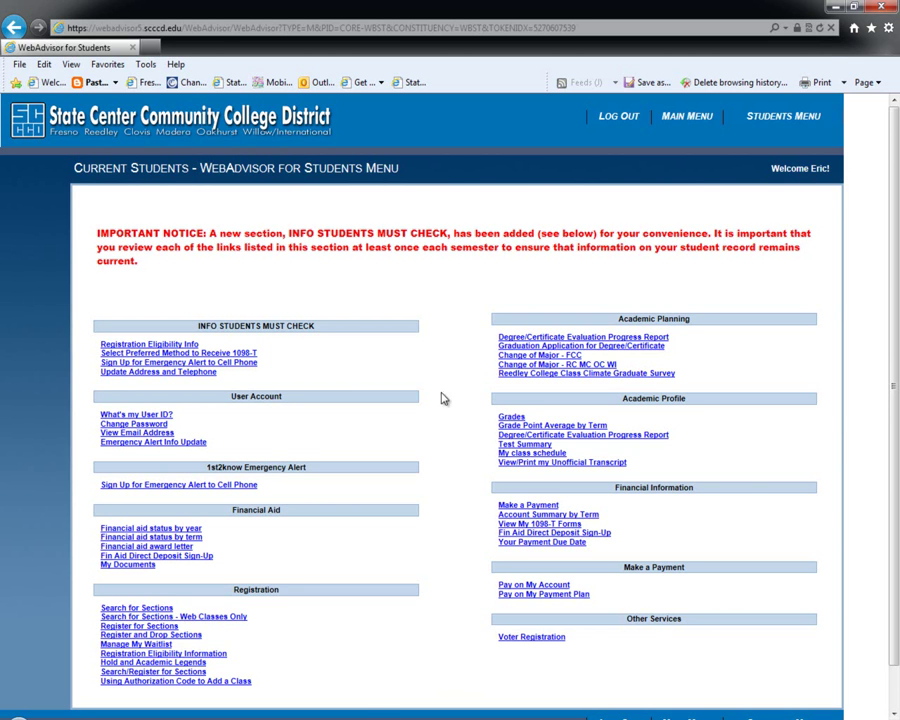
pyautogui.click(530, 453)
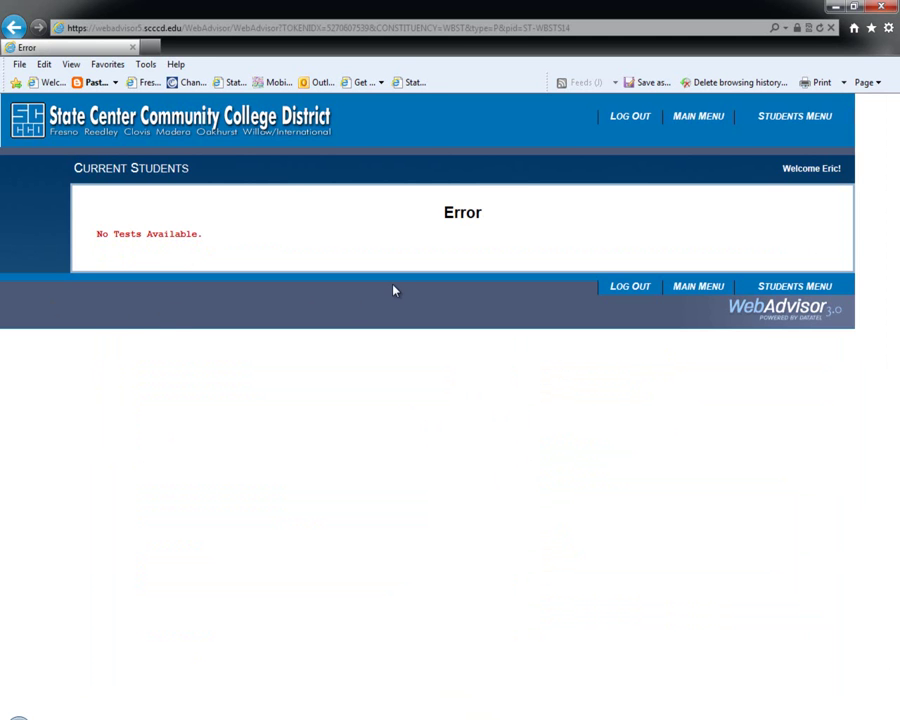
# Go back from the error page and open a blank Search/Register for Sections form.
pyautogui.press('BackSpace')
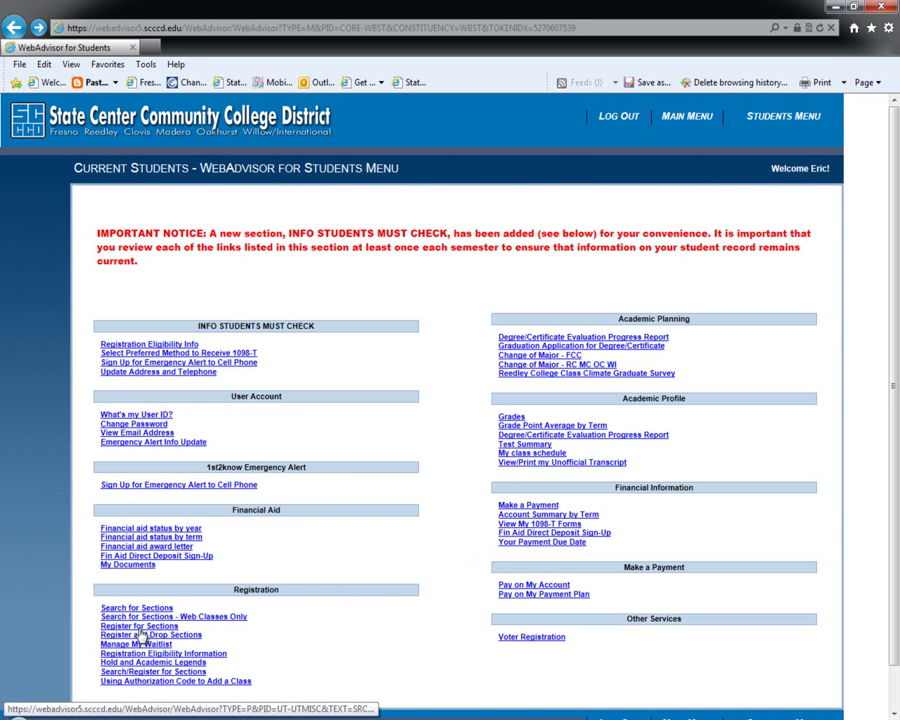
pyautogui.click(143, 634)
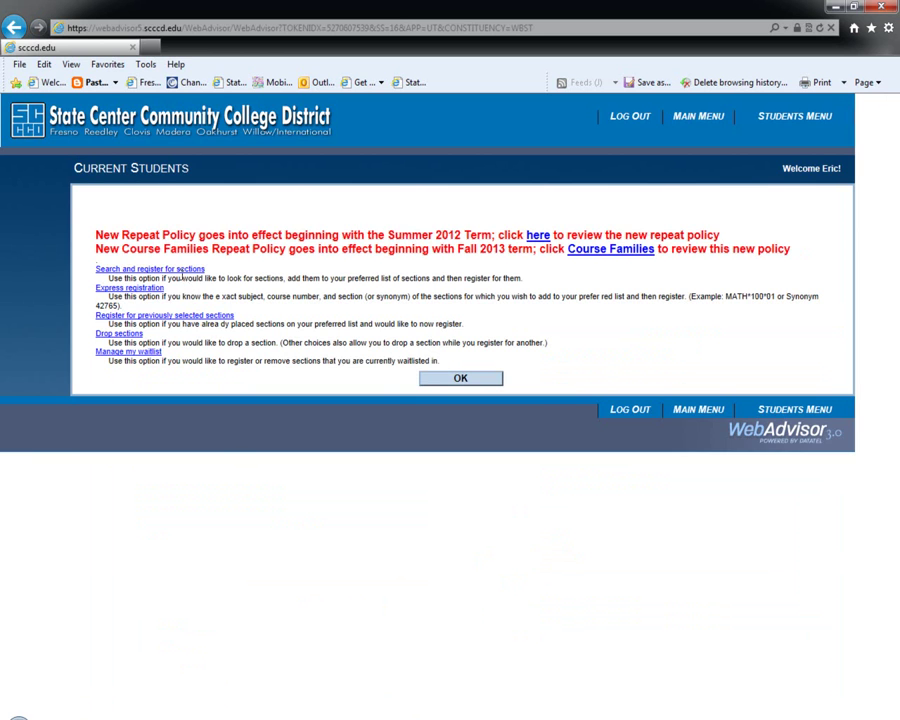
pyautogui.click(181, 279)
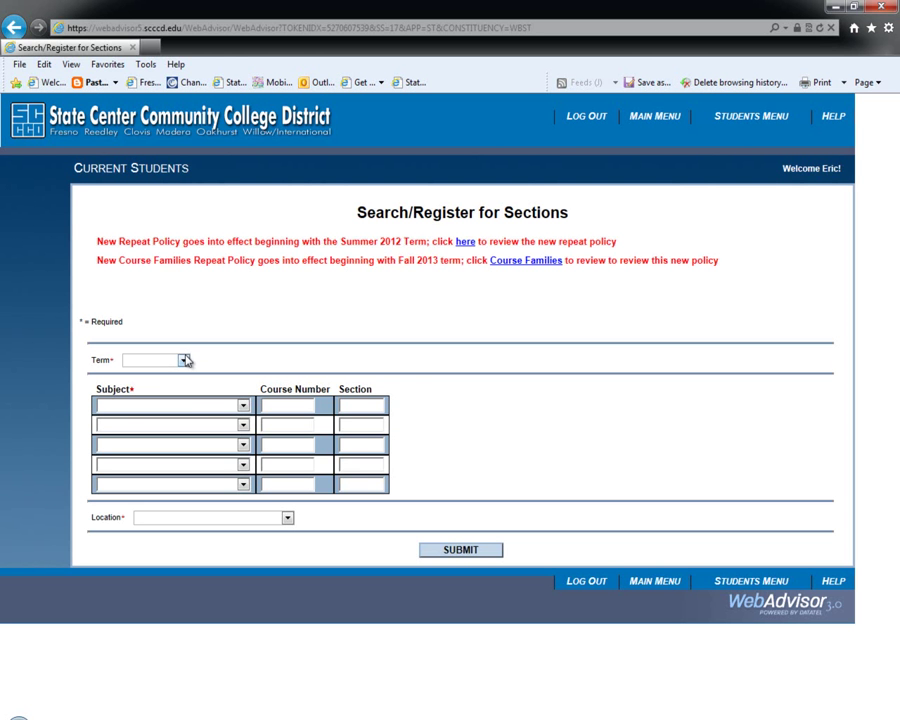
# Search for Spring 2014 Spanish course 1 sections at Madera Center.
pyautogui.click(183, 360)
pyautogui.click(176, 398)
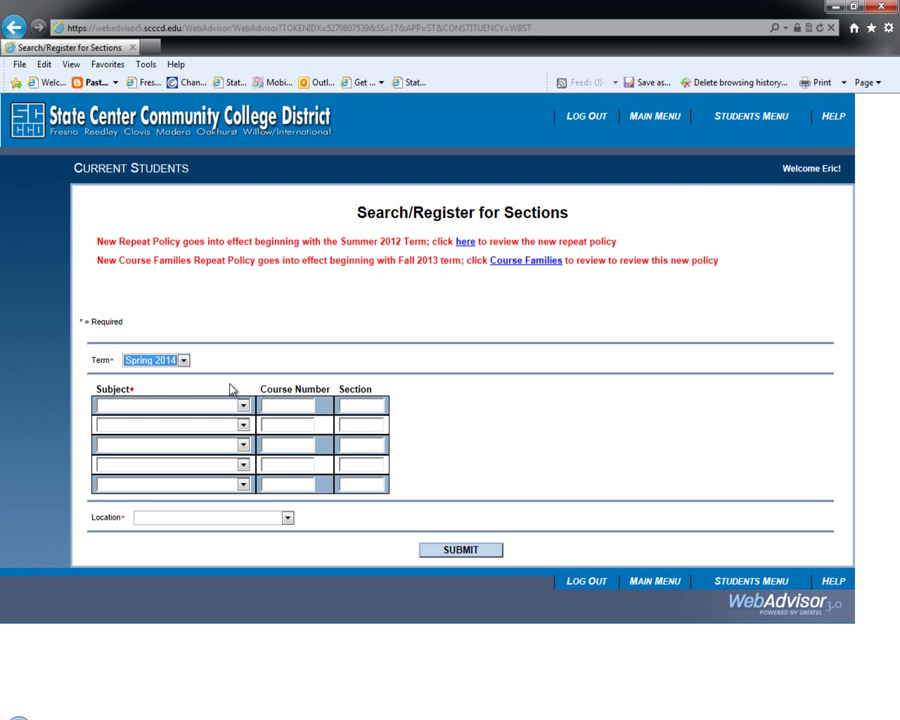
pyautogui.click(242, 405)
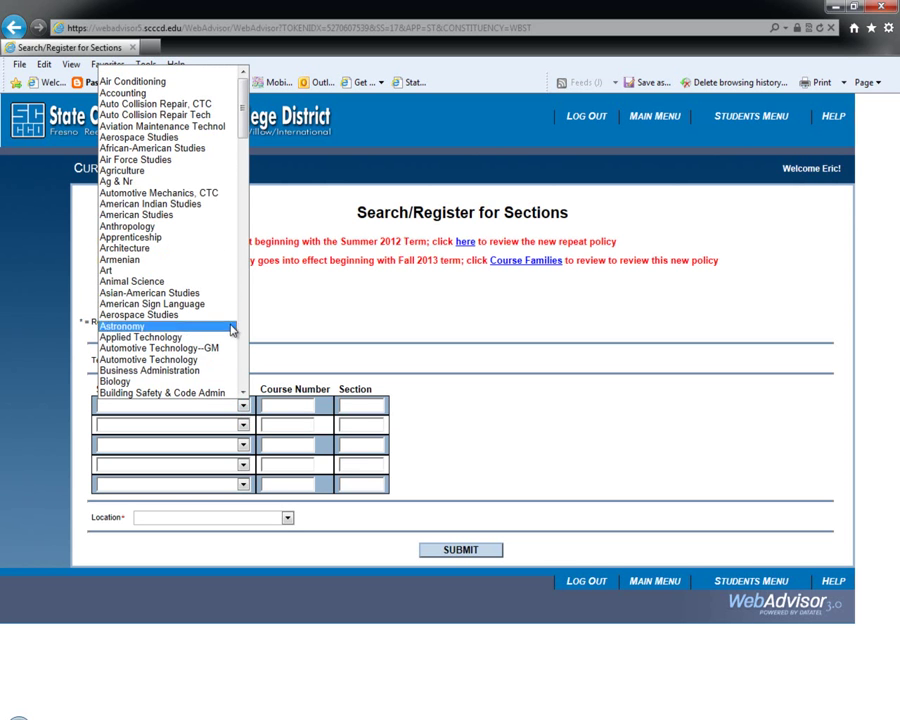
pyautogui.moveTo(244, 136); pyautogui.dragTo(241, 266)
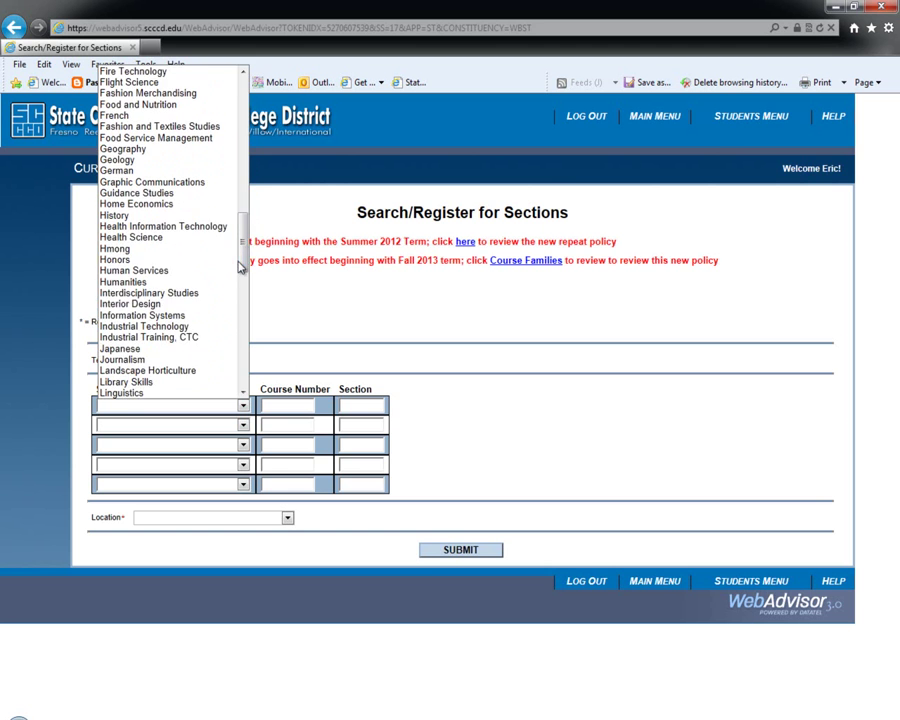
pyautogui.scroll(-8, 221, 318)
pyautogui.scroll(-4, 221, 318)
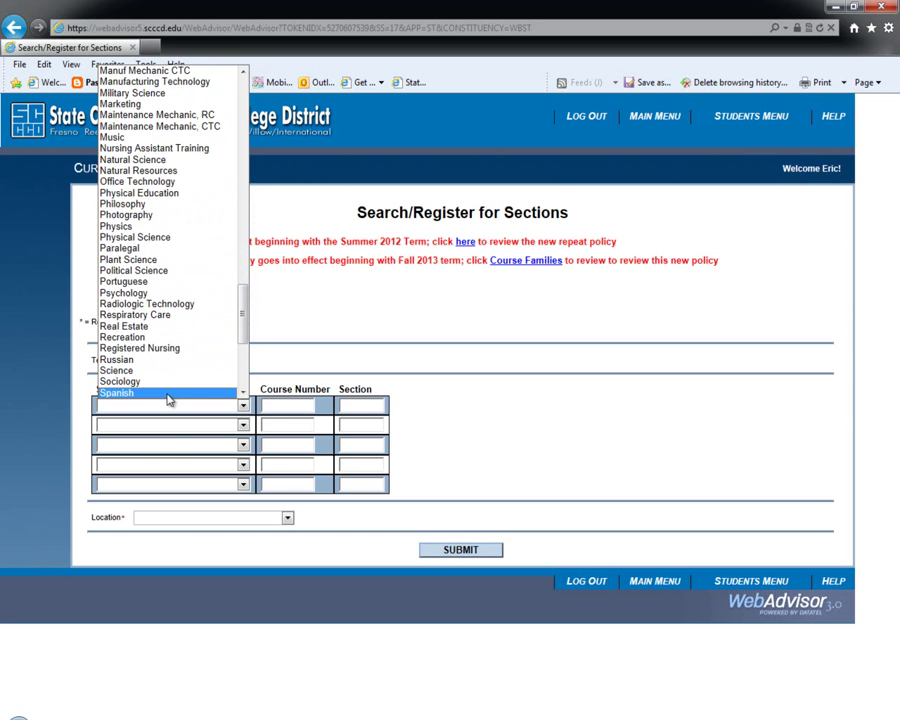
pyautogui.click(170, 393)
pyautogui.click(285, 404)
pyautogui.write('1')
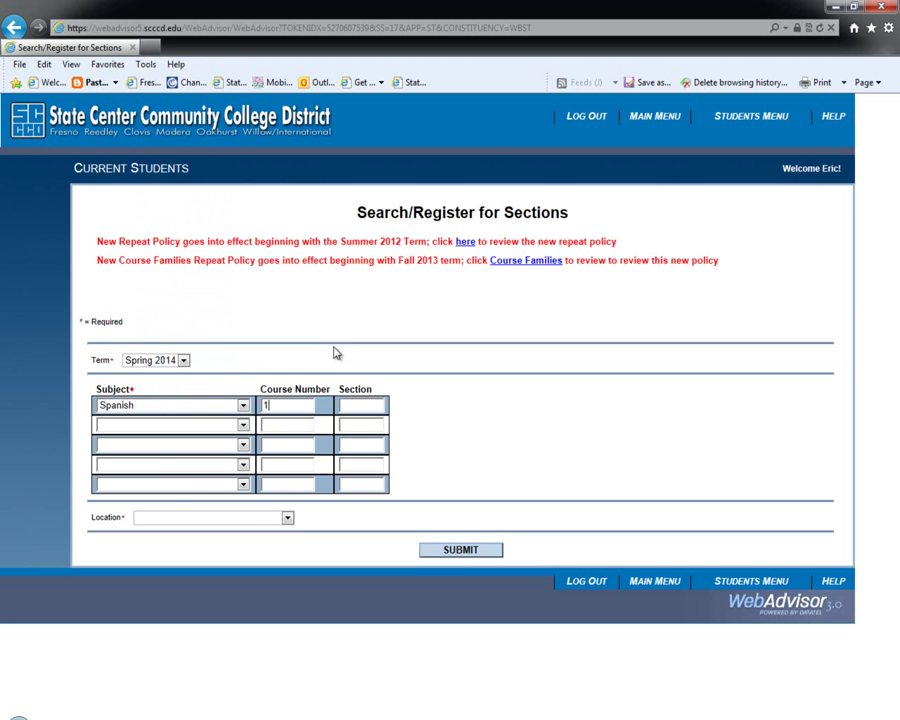
pyautogui.click(287, 519)
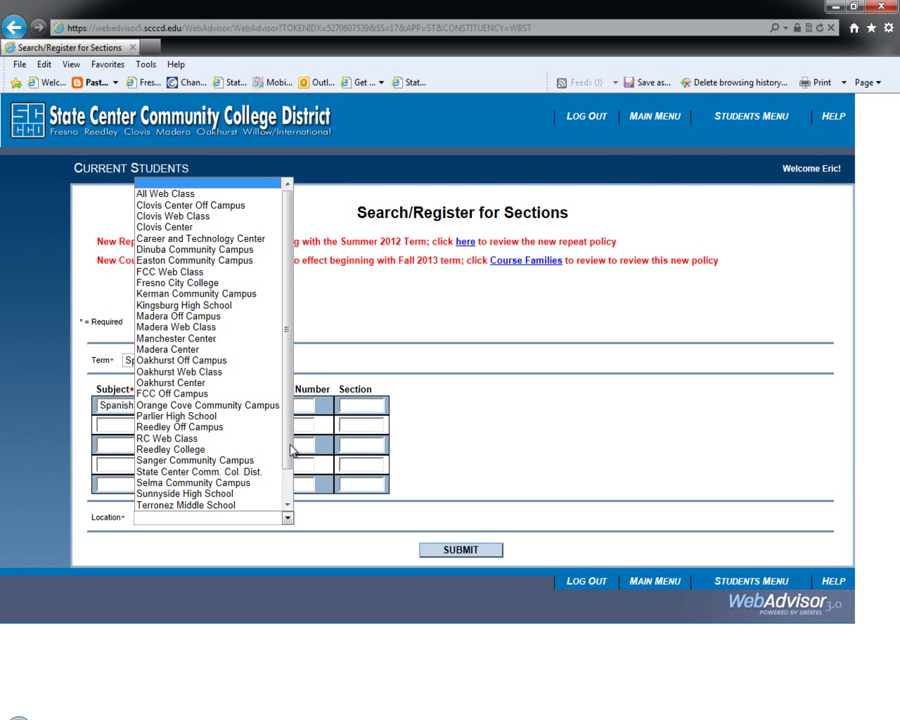
pyautogui.click(266, 350)
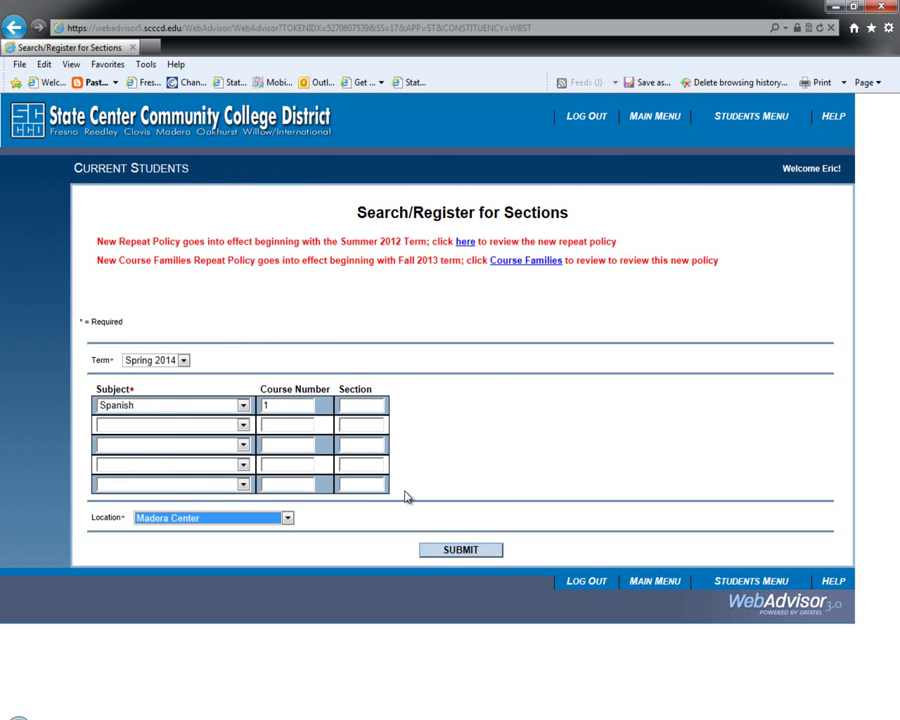
pyautogui.click(459, 550)
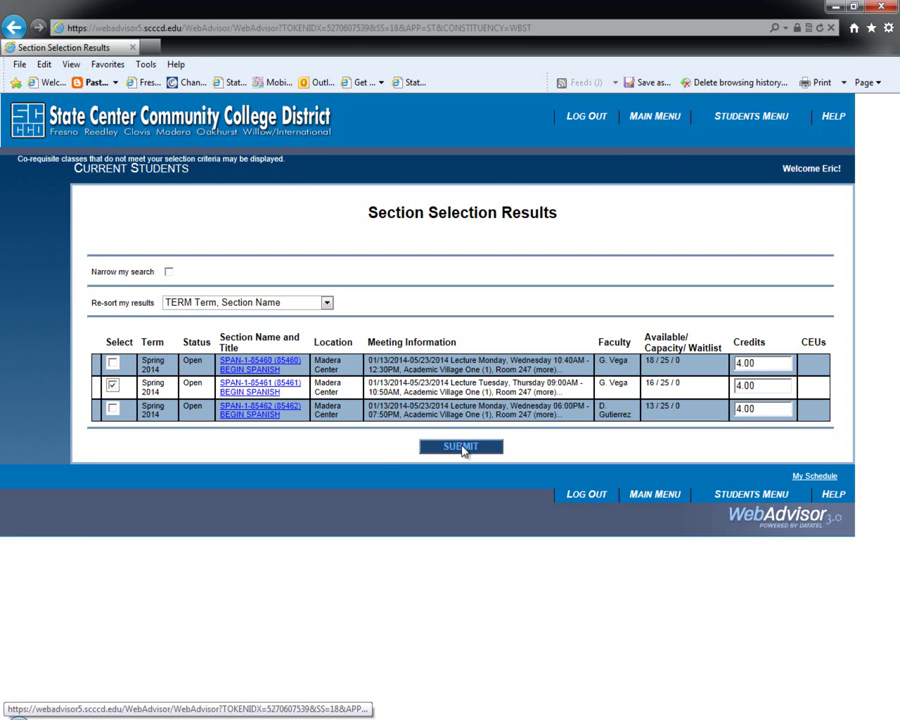
# Review the SPAN-1-85461 section details, then add it to the preferred sections.
pyautogui.click(247, 392)
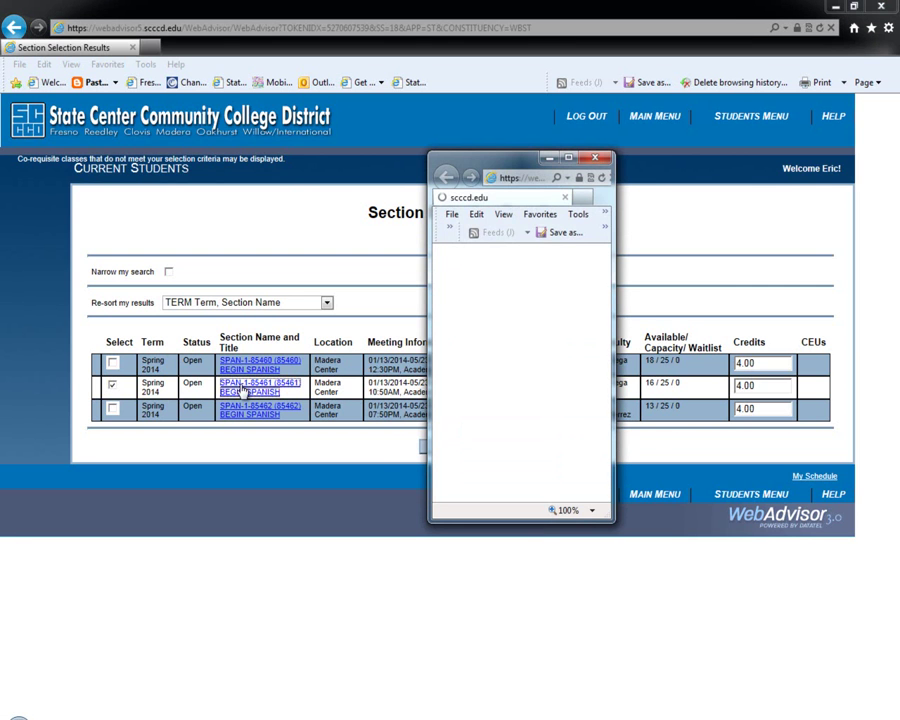
pyautogui.click(569, 159)
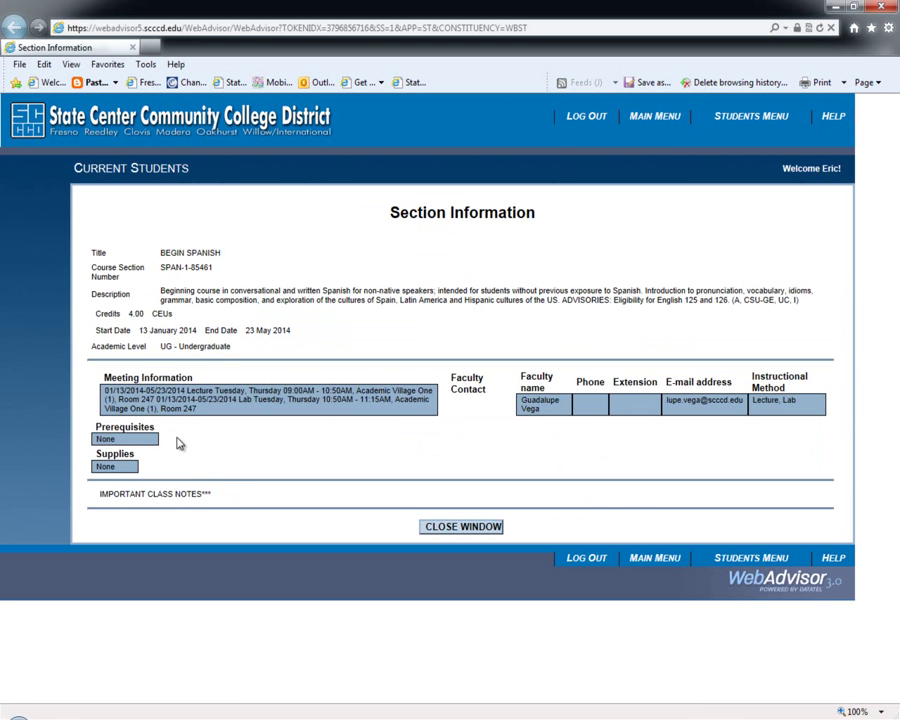
pyautogui.click(460, 526)
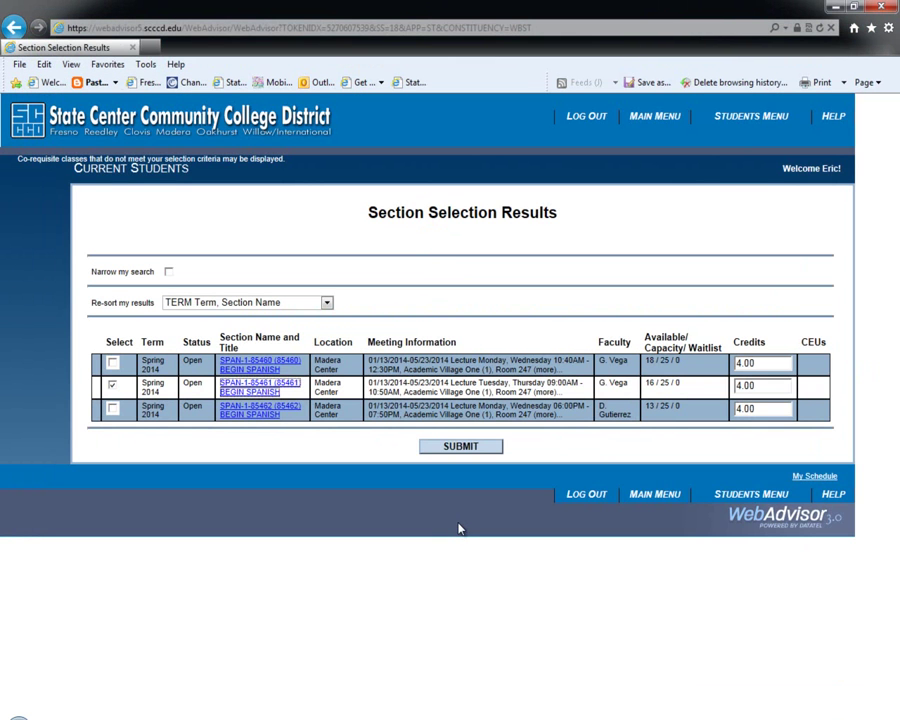
pyautogui.click(113, 386)
pyautogui.click(462, 449)
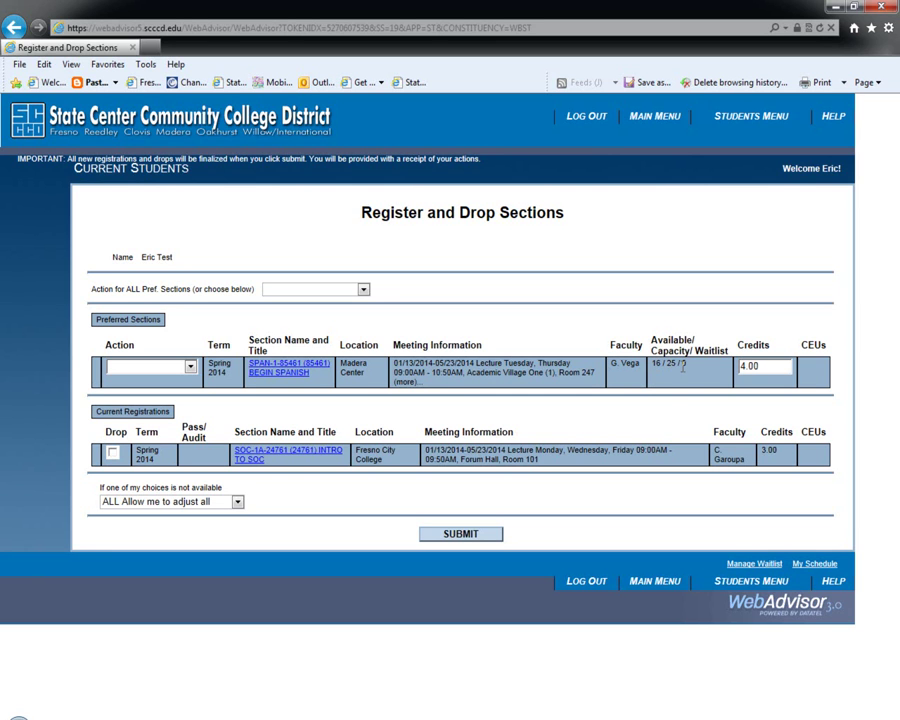
# Register for SPAN-1-85461 BEGIN SPANISH and dismiss the registration results.
pyautogui.click(191, 370)
pyautogui.click(128, 381)
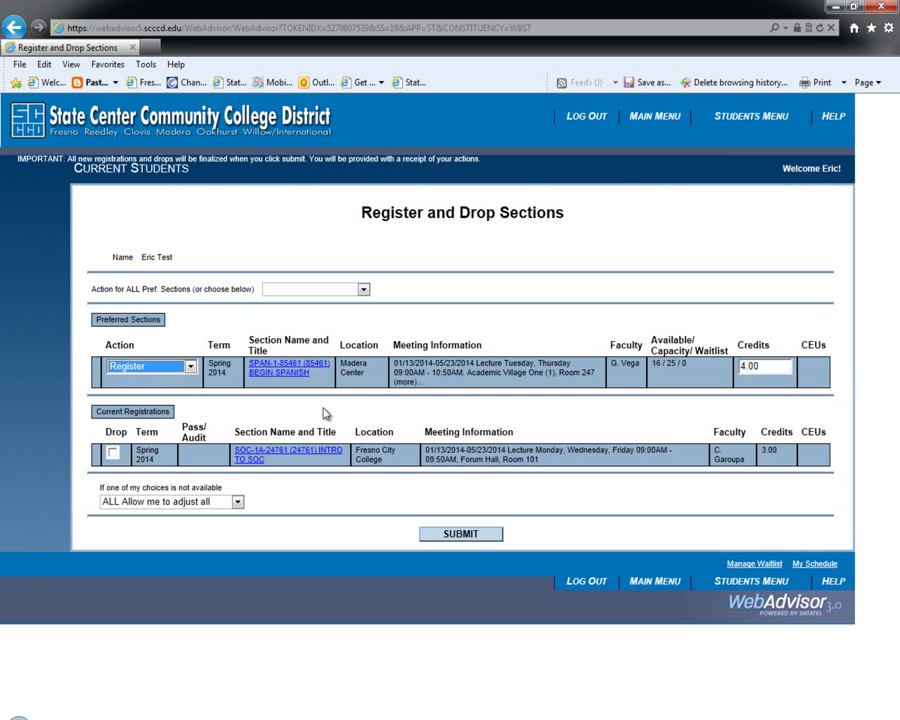
pyautogui.click(462, 537)
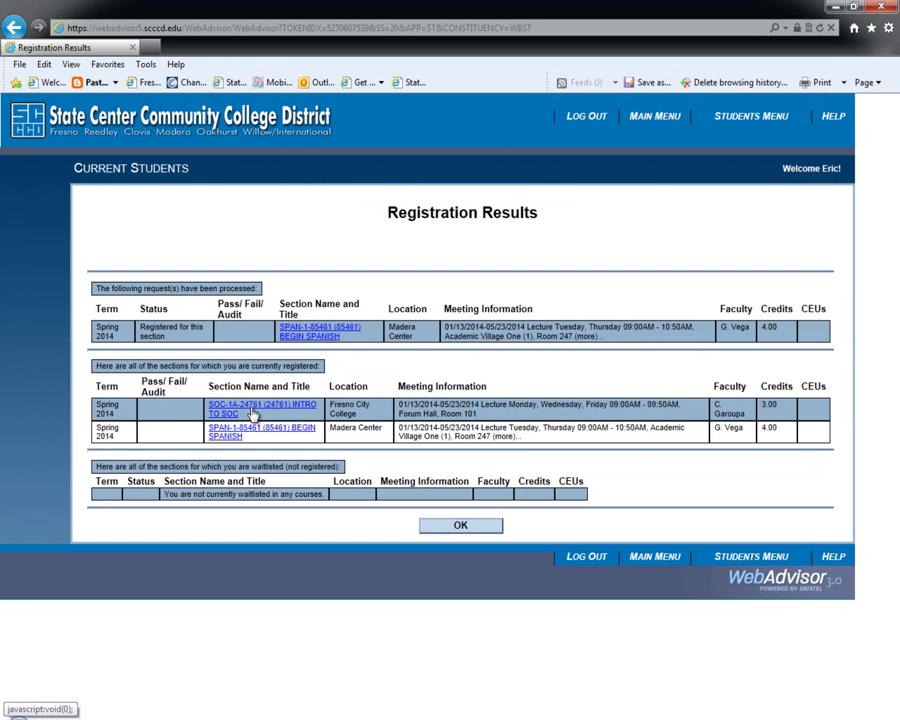
pyautogui.click(474, 527)
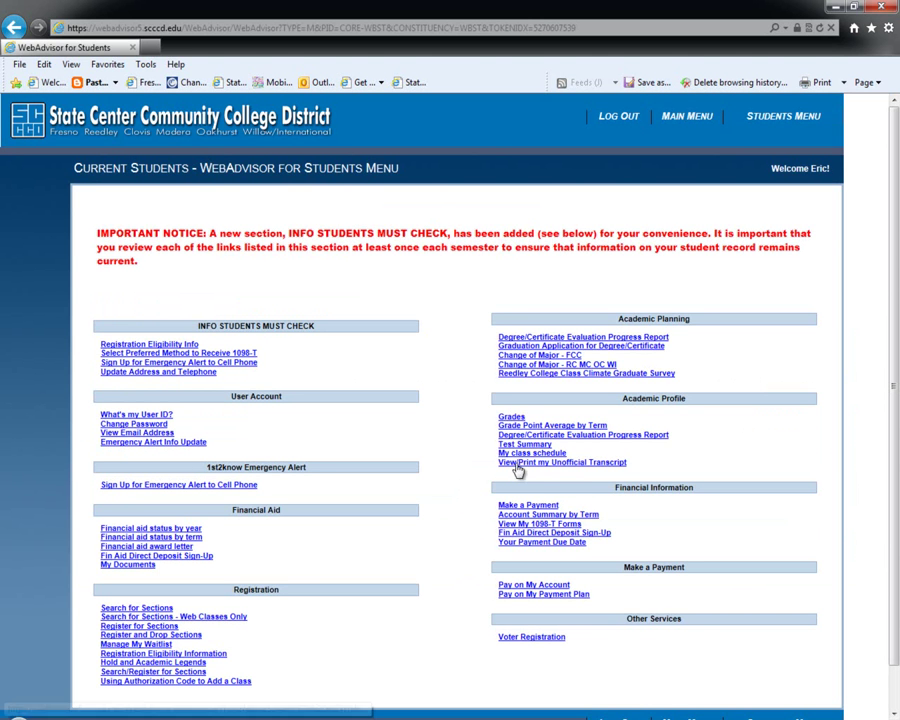
pyautogui.click(537, 455)
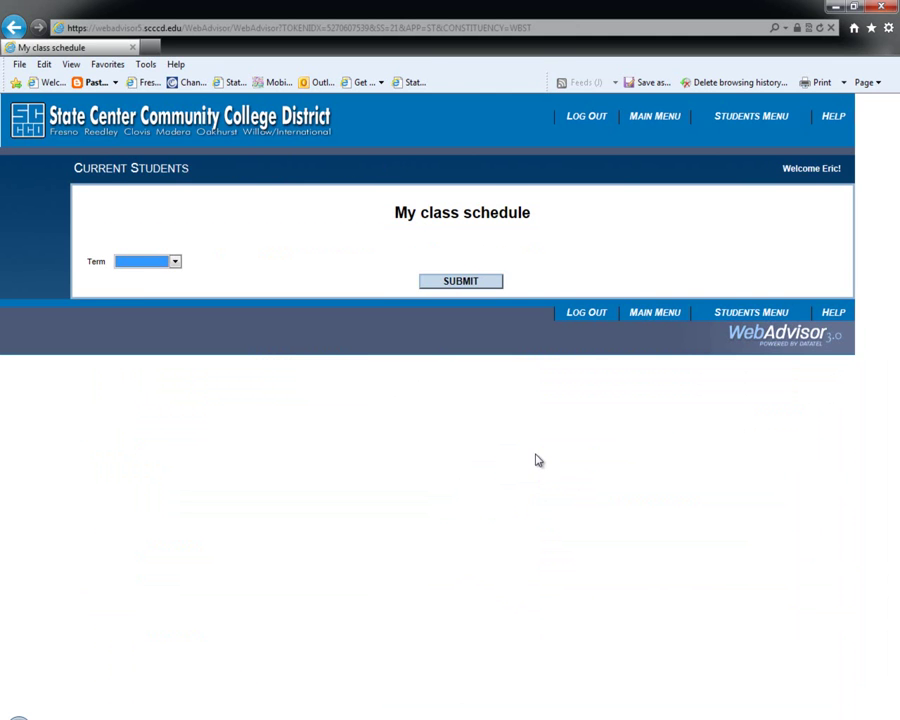
pyautogui.click(176, 262)
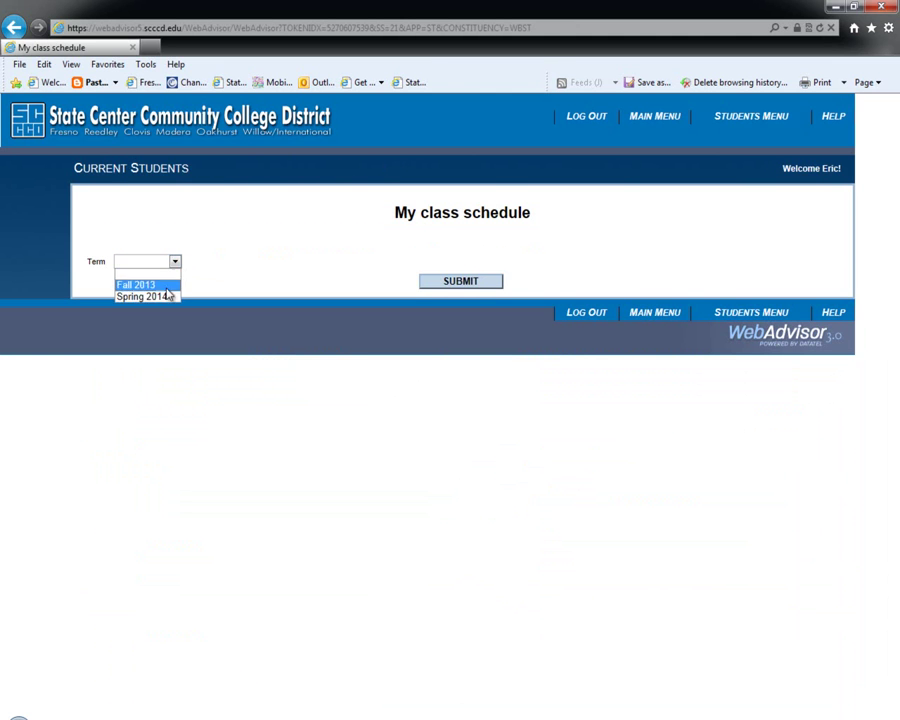
pyautogui.click(164, 297)
pyautogui.click(445, 284)
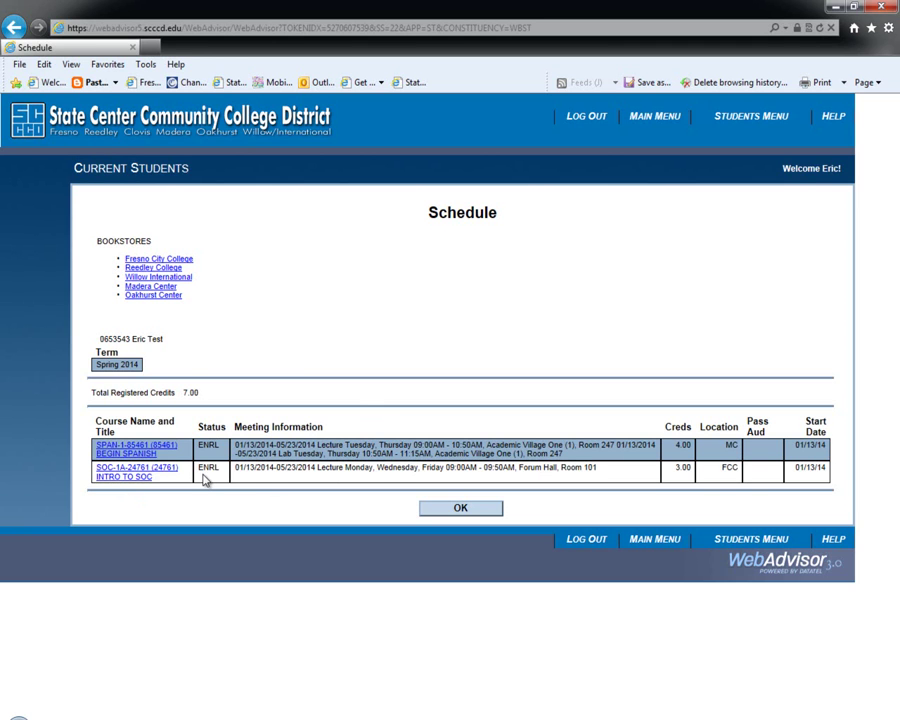
pyautogui.click(465, 507)
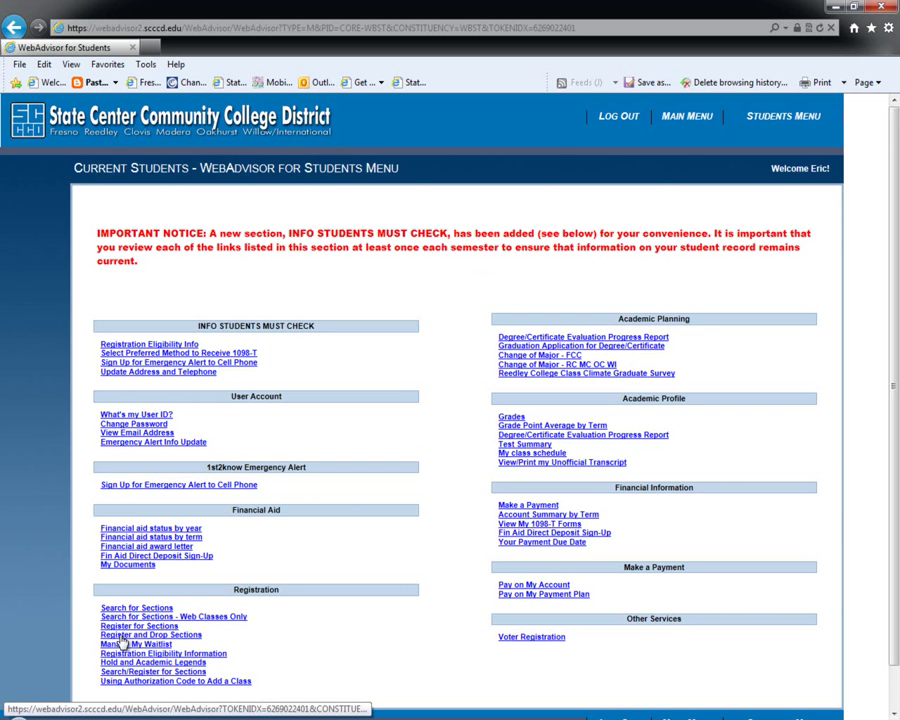
# Drop SPAN-1-85461 BEGIN SPANISH on the Register and Drop Sections page.
pyautogui.moveTo(100, 636); pyautogui.dragTo(212, 636)
pyautogui.click(180, 640)
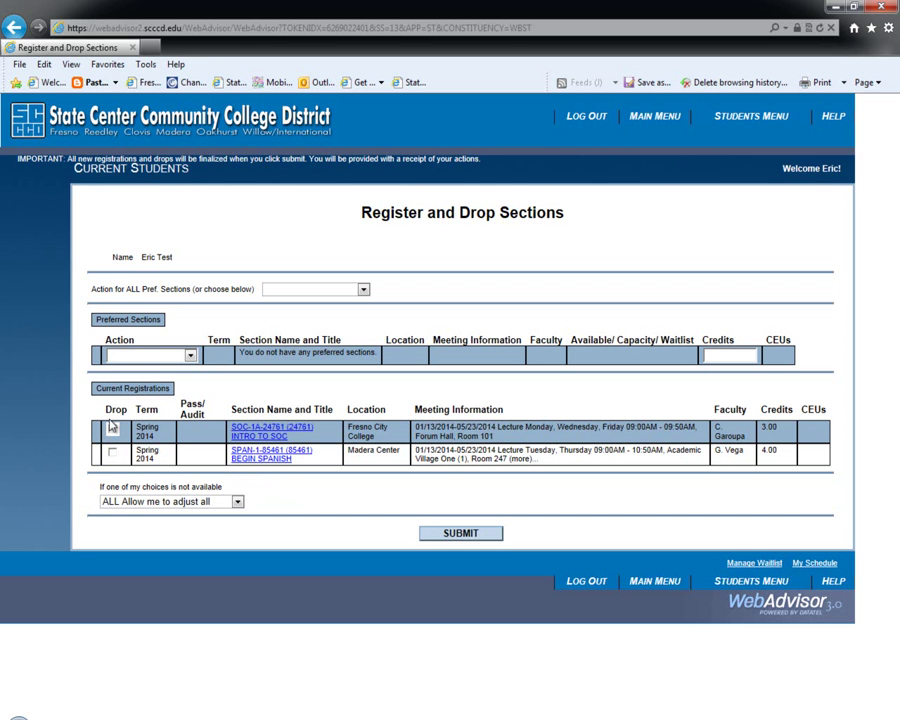
pyautogui.click(112, 457)
pyautogui.click(465, 535)
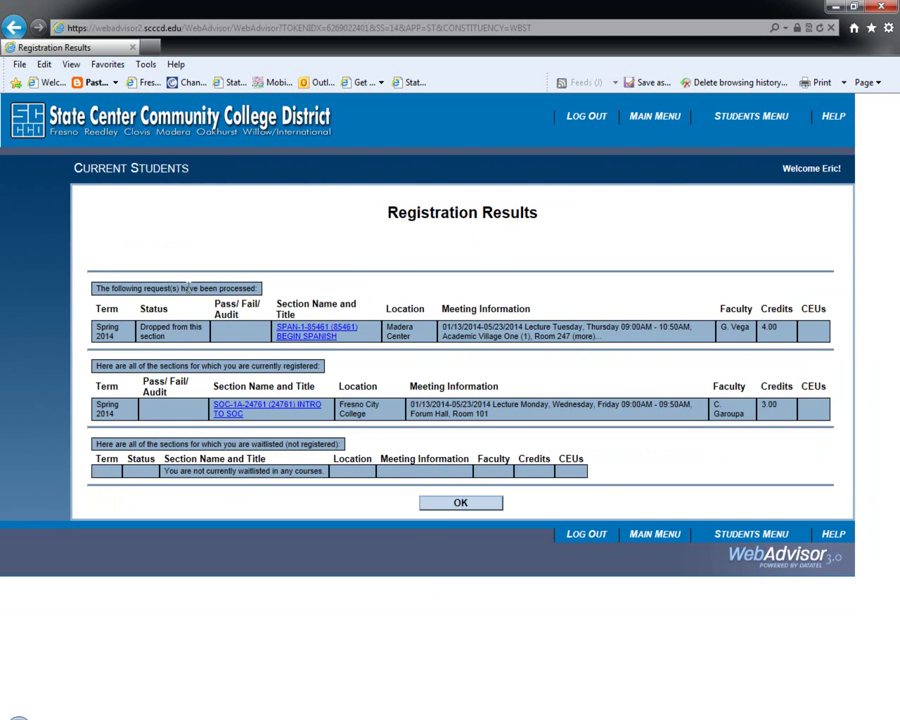
# Highlight the Dropped status and the remaining SOC-1A registration, then dismiss the Registration Results.
pyautogui.moveTo(142, 327); pyautogui.dragTo(186, 335)
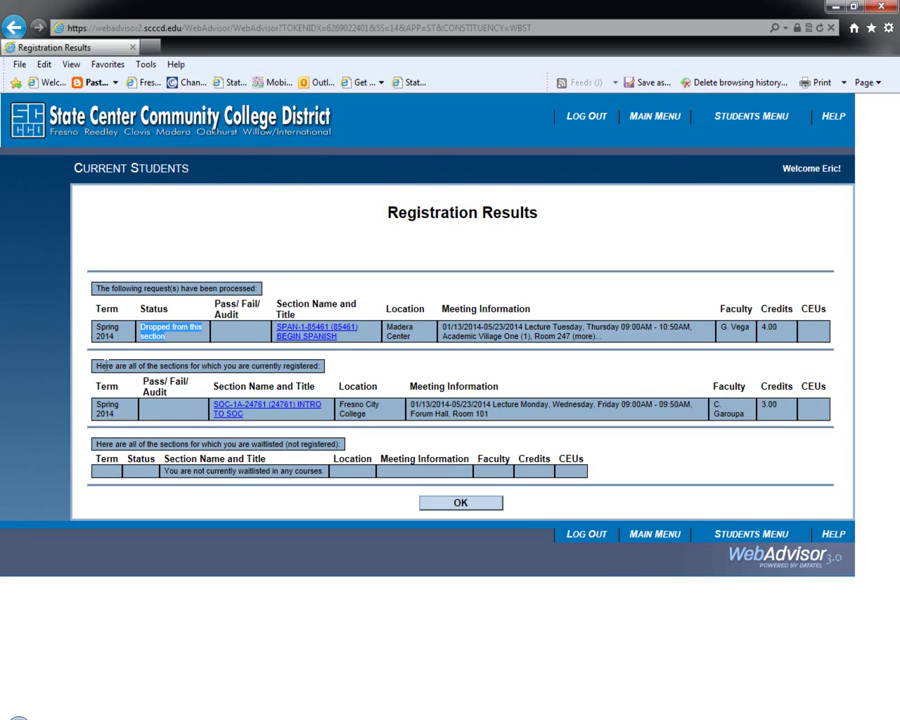
pyautogui.moveTo(98, 366); pyautogui.dragTo(303, 374)
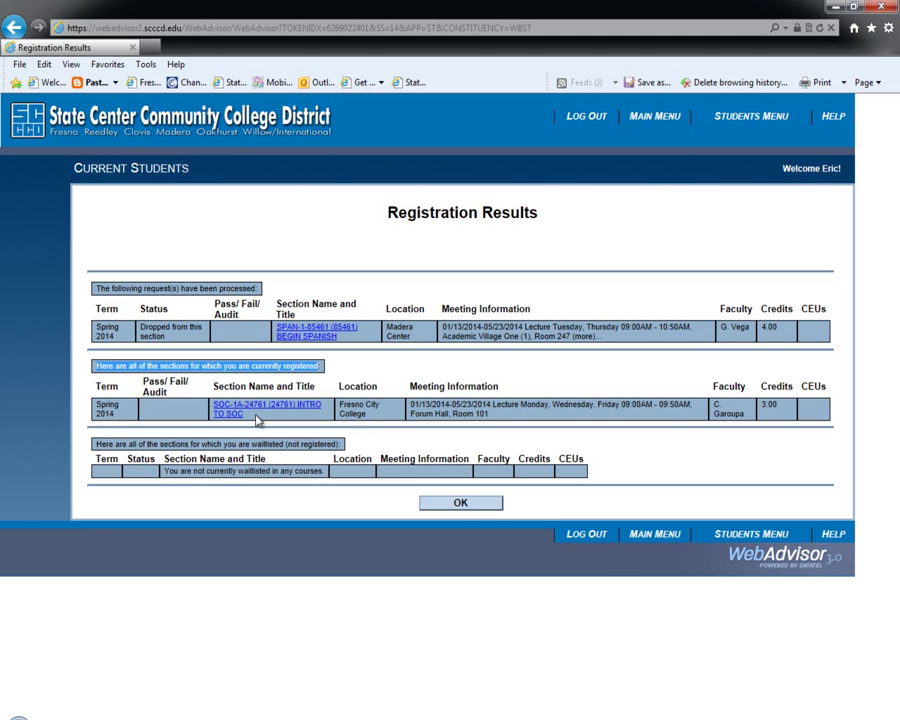
pyautogui.click(452, 506)
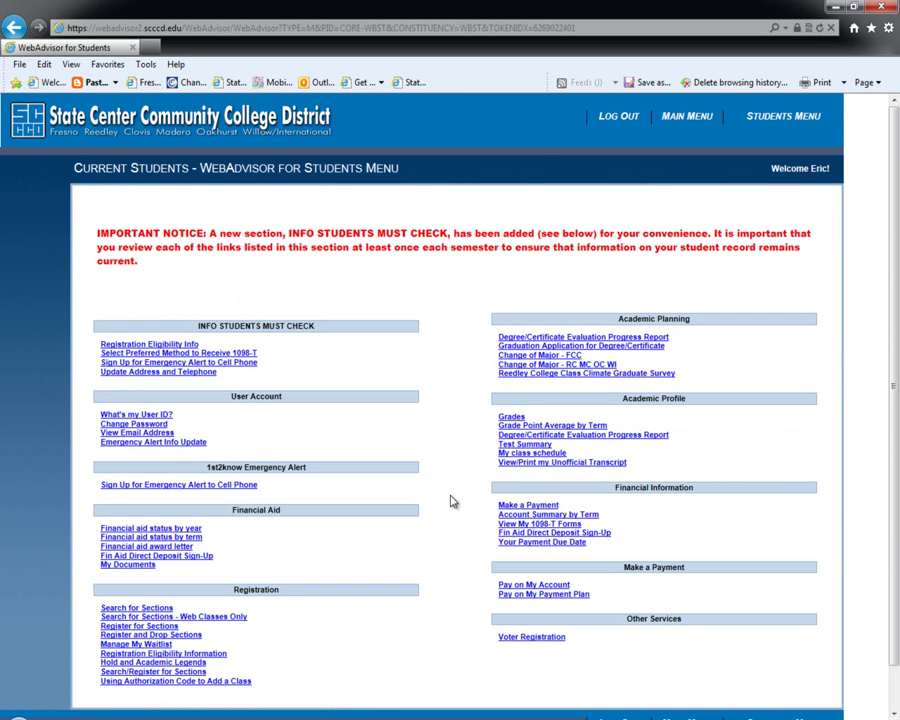
pyautogui.click(517, 455)
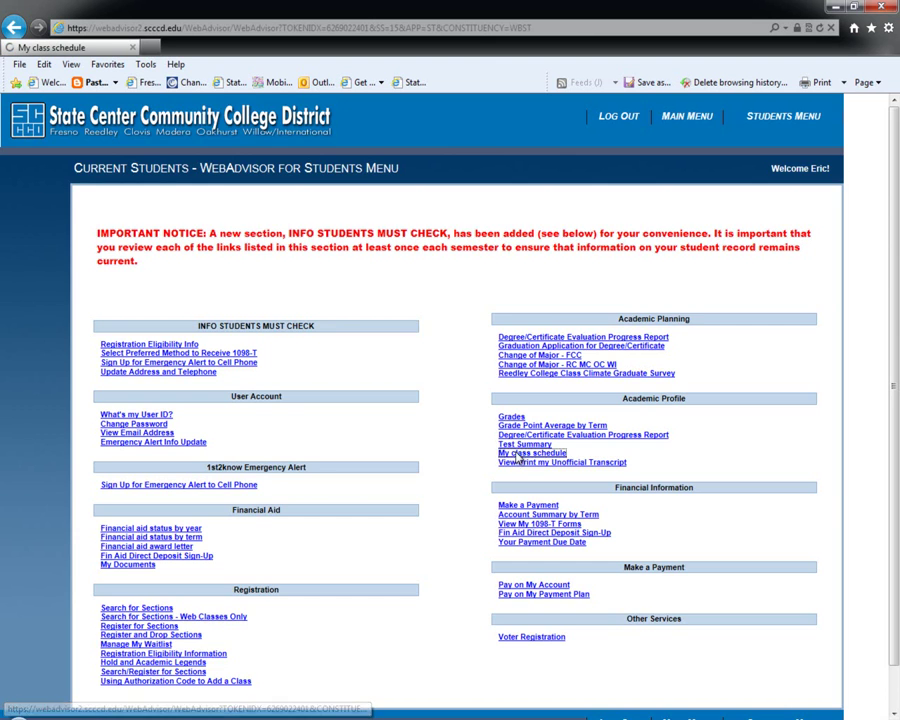
pyautogui.click(182, 265)
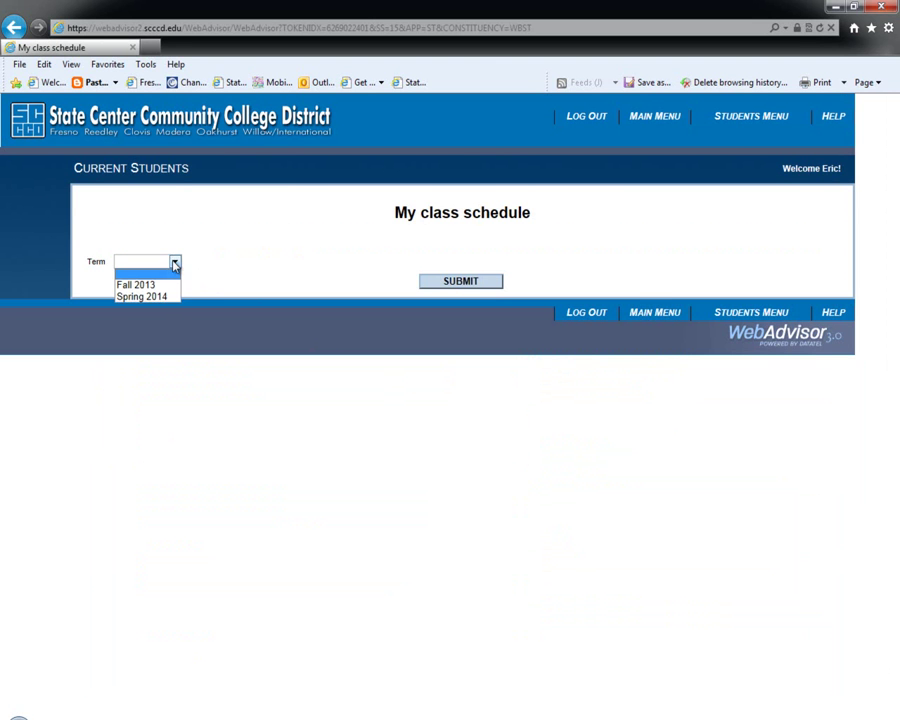
pyautogui.click(167, 297)
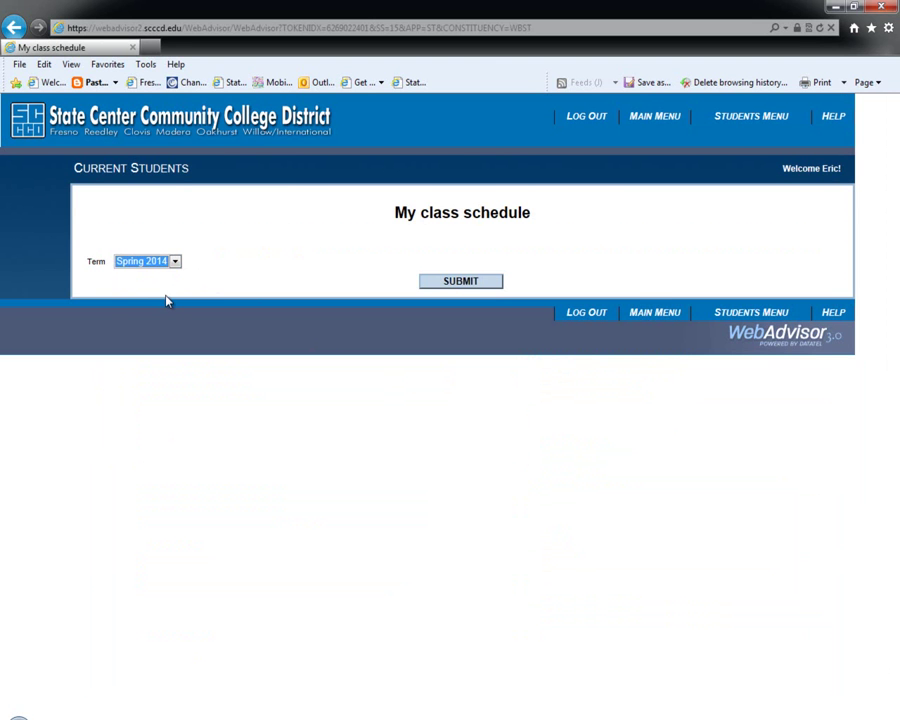
pyautogui.click(458, 283)
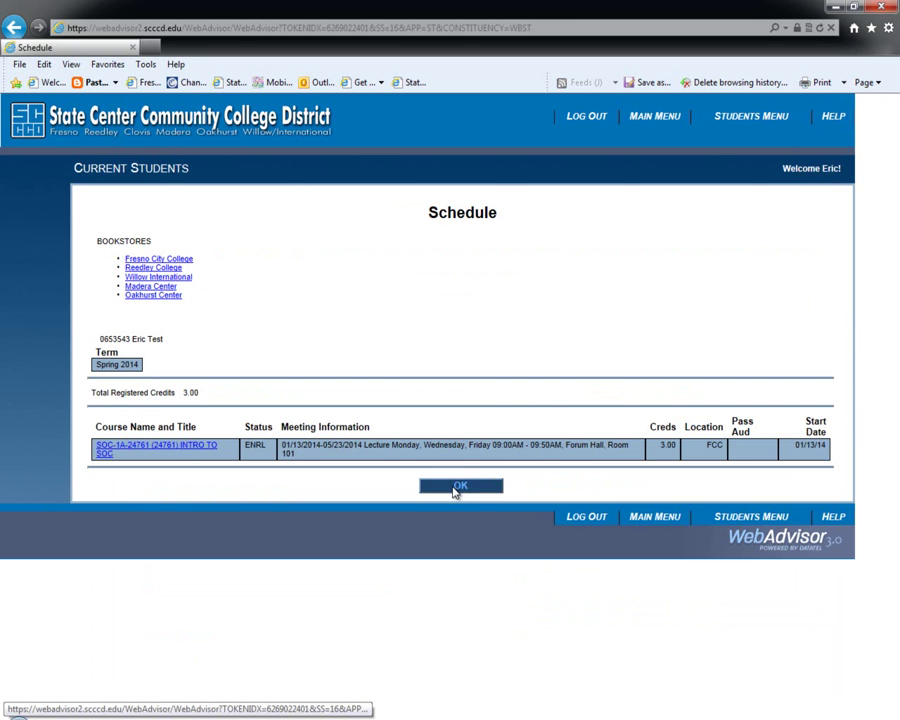
pyautogui.click(456, 488)
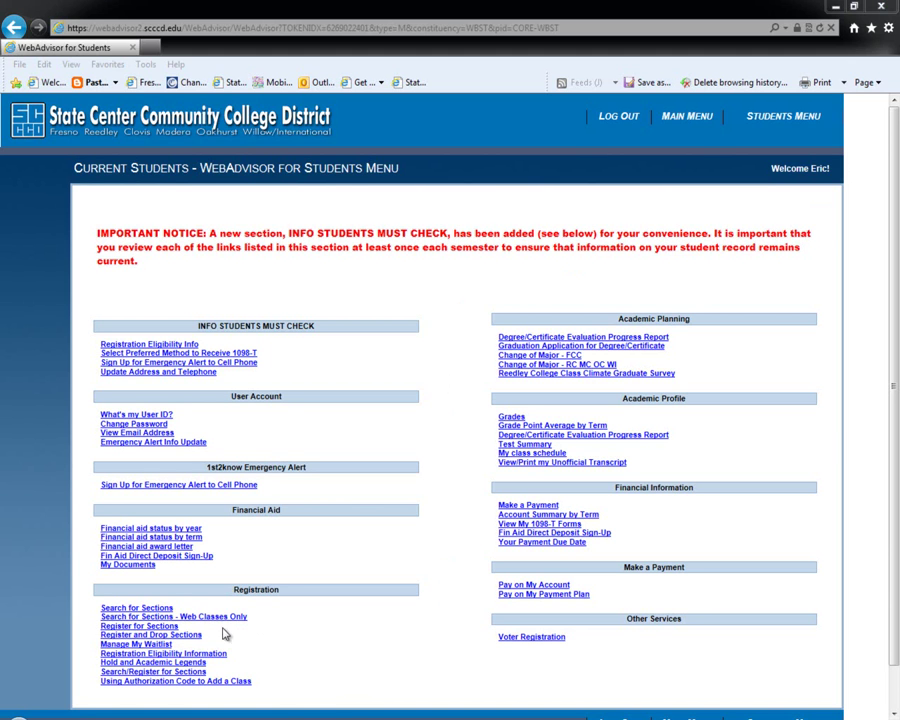
# Go to Register for Sections from the Students menu's Registration group.
pyautogui.click(173, 630)
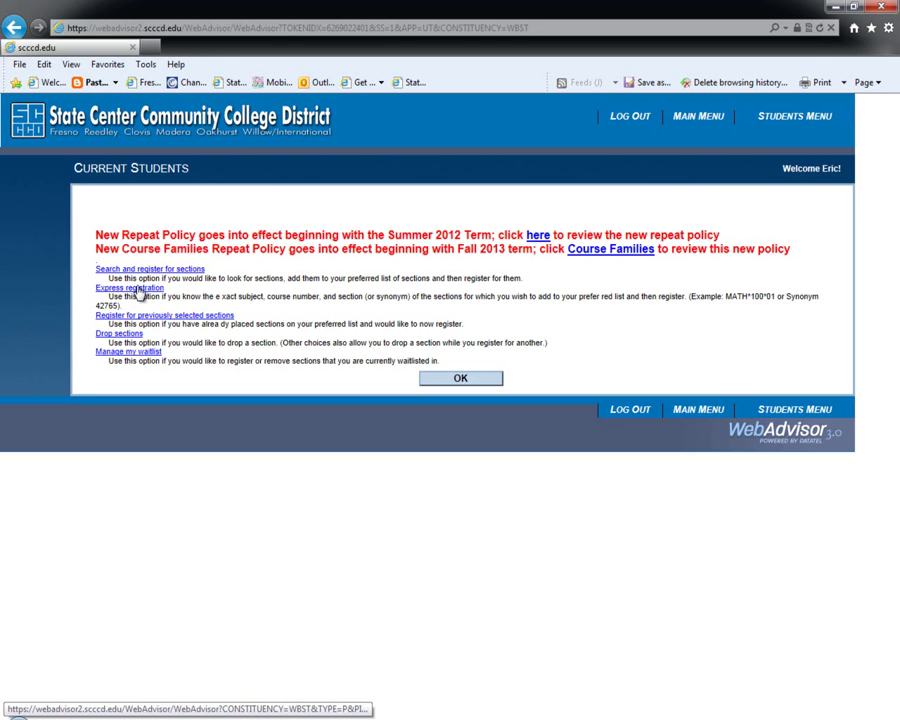
# Express-register section 24277 for the 2014SP Spring 2014 term.
pyautogui.click(138, 289)
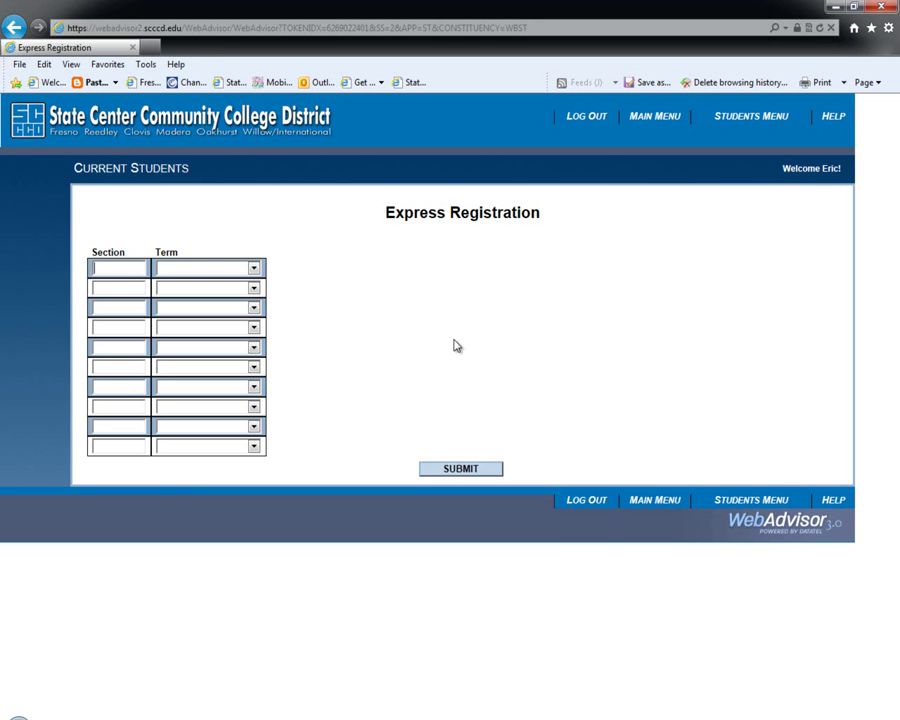
pyautogui.write('24277')
pyautogui.press('Tab')
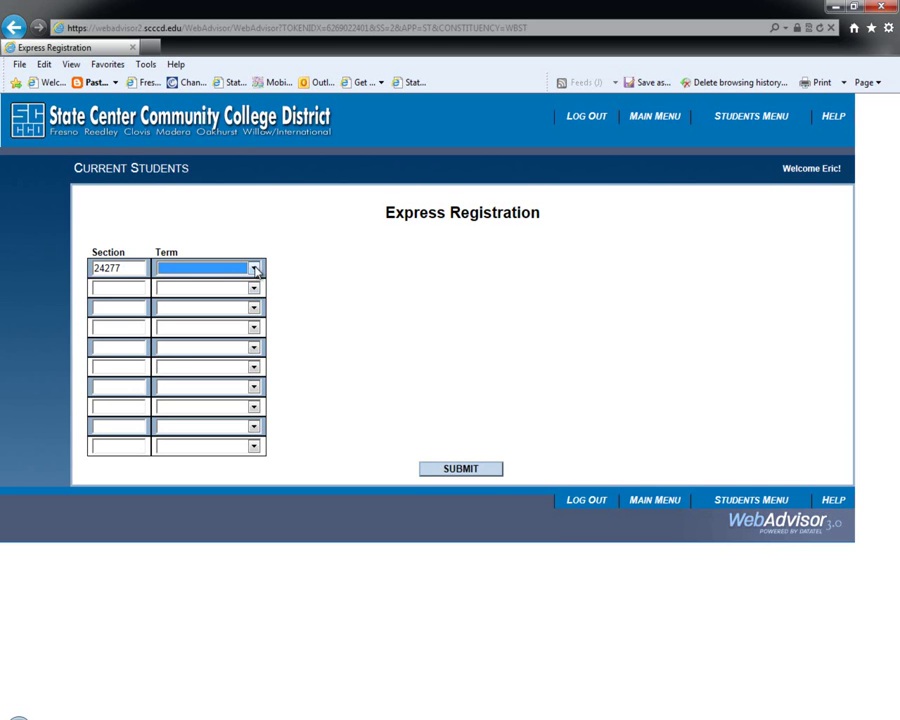
pyautogui.hotkey('alt', 'Down')
pyautogui.click(241, 304)
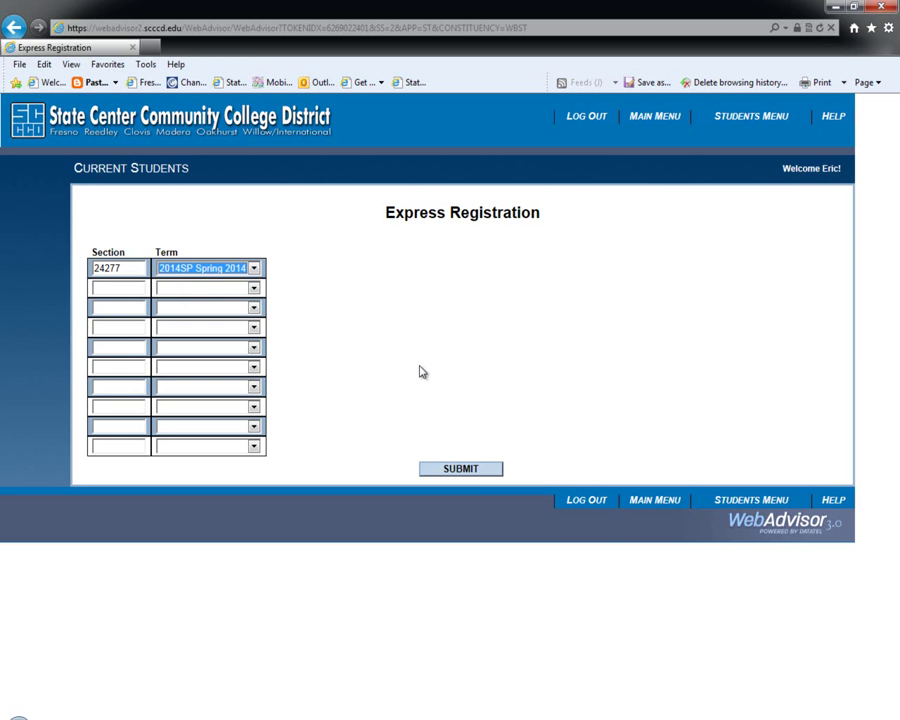
pyautogui.click(461, 474)
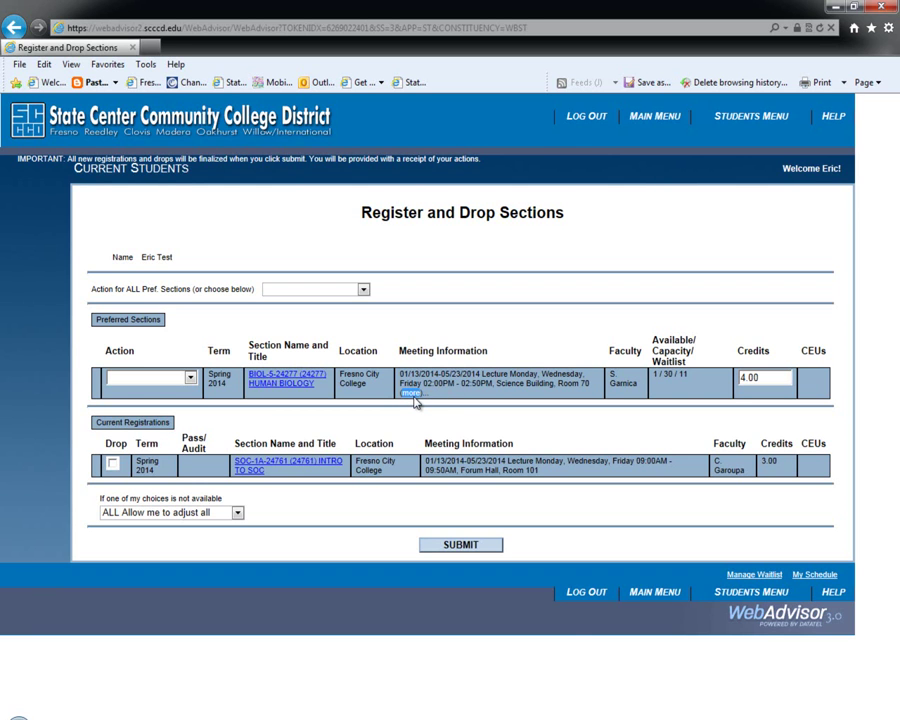
# Open the section details for BIOL-5-24277 HUMAN BIOLOGY.
pyautogui.click(281, 381)
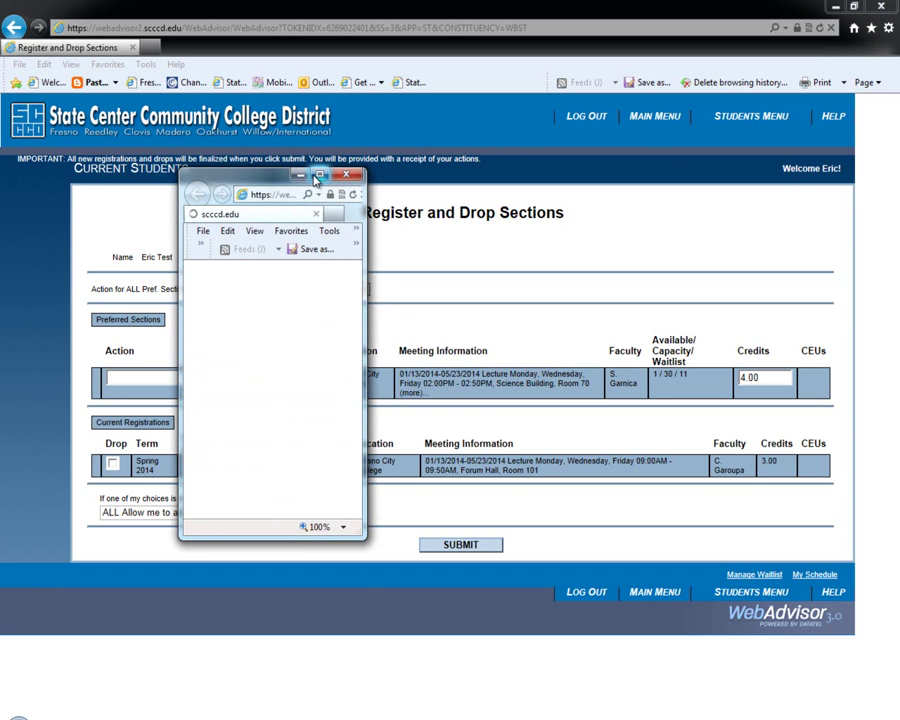
# Review the BIOL-5-24277 lecture and Friday lab meeting times, then close the details window.
pyautogui.click(319, 176)
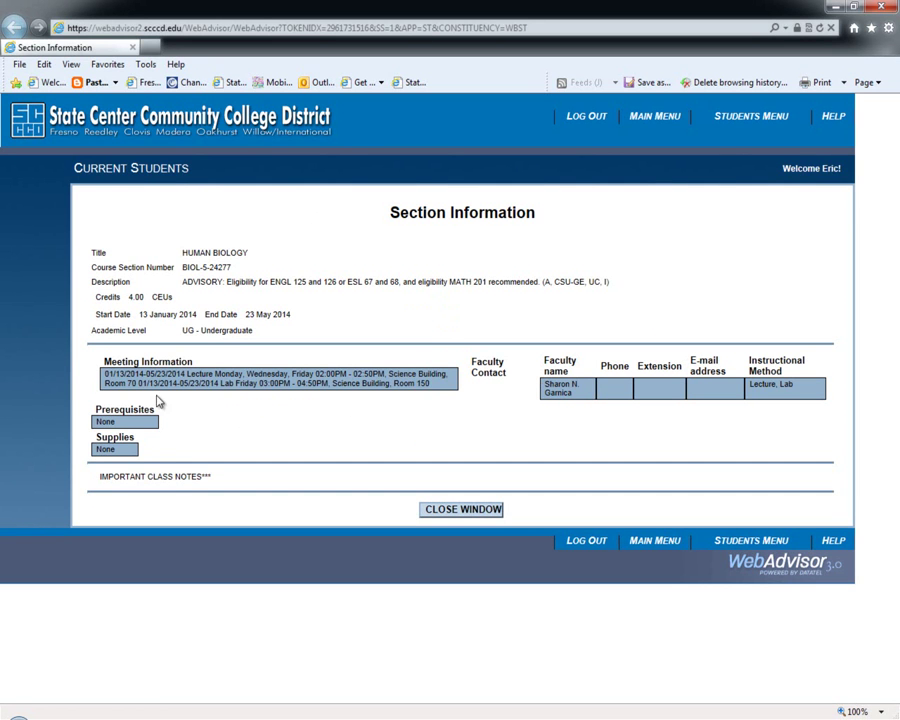
pyautogui.moveTo(187, 374); pyautogui.dragTo(390, 374)
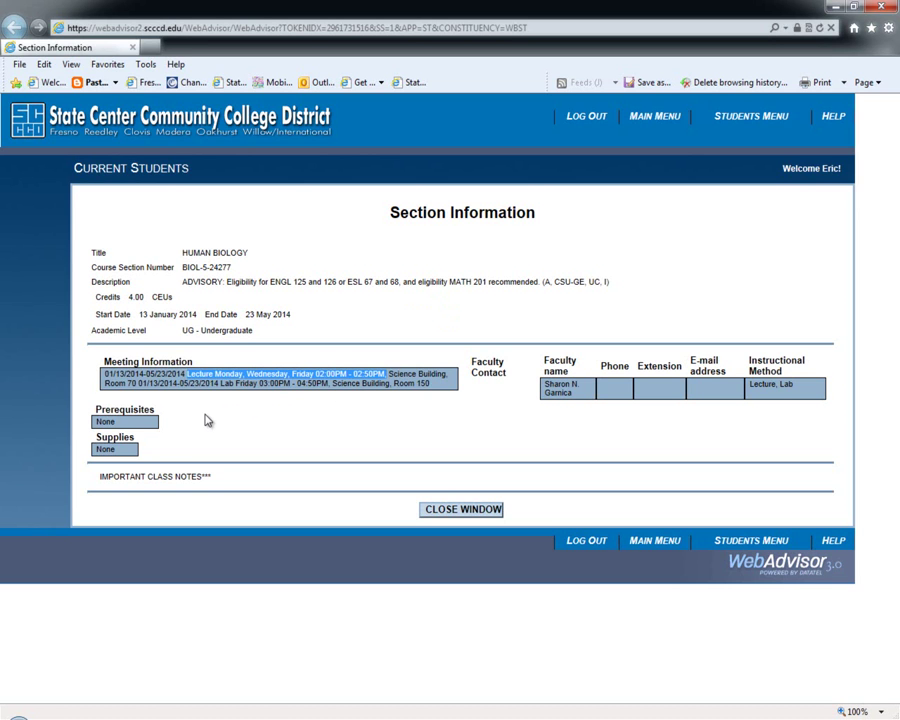
pyautogui.moveTo(222, 385); pyautogui.dragTo(328, 384)
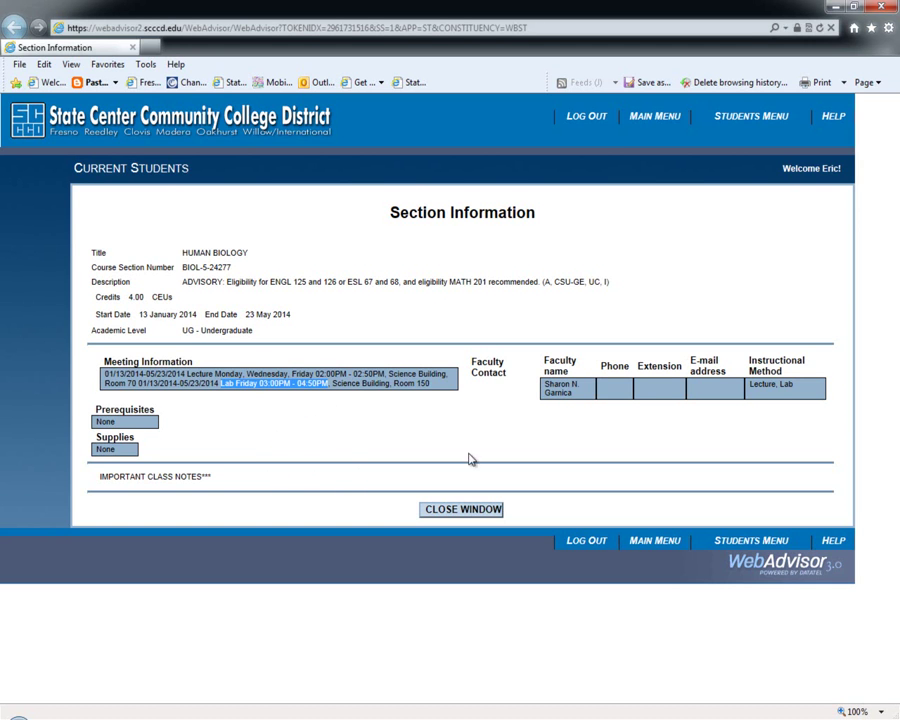
pyautogui.click(462, 509)
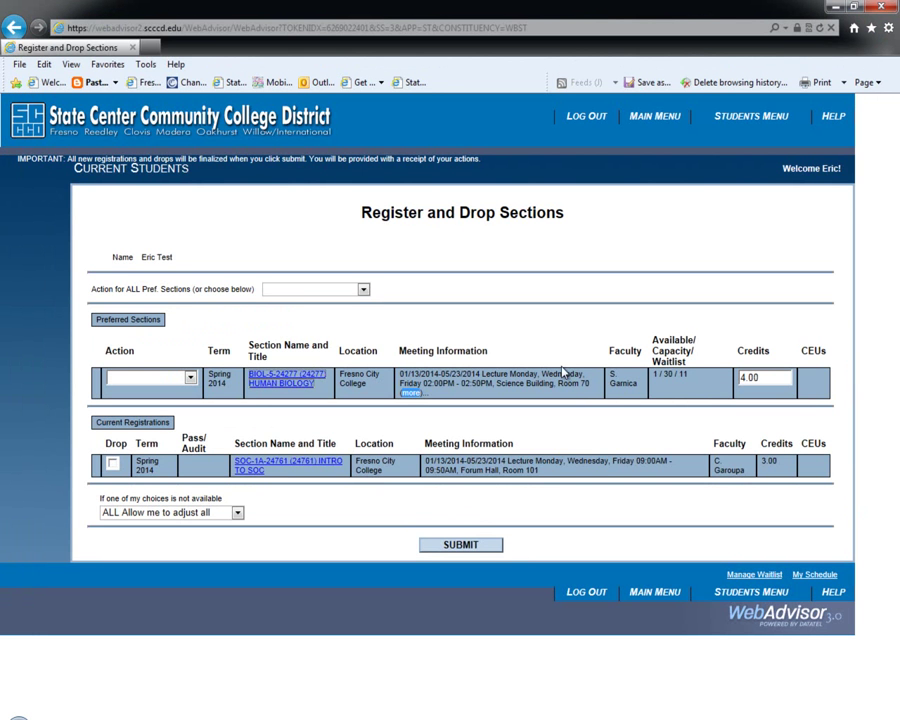
# Waitlist BIOL-5-24277 HUMAN BIOLOGY, noting its waitlist count of 11.
pyautogui.doubleClick(681, 374)
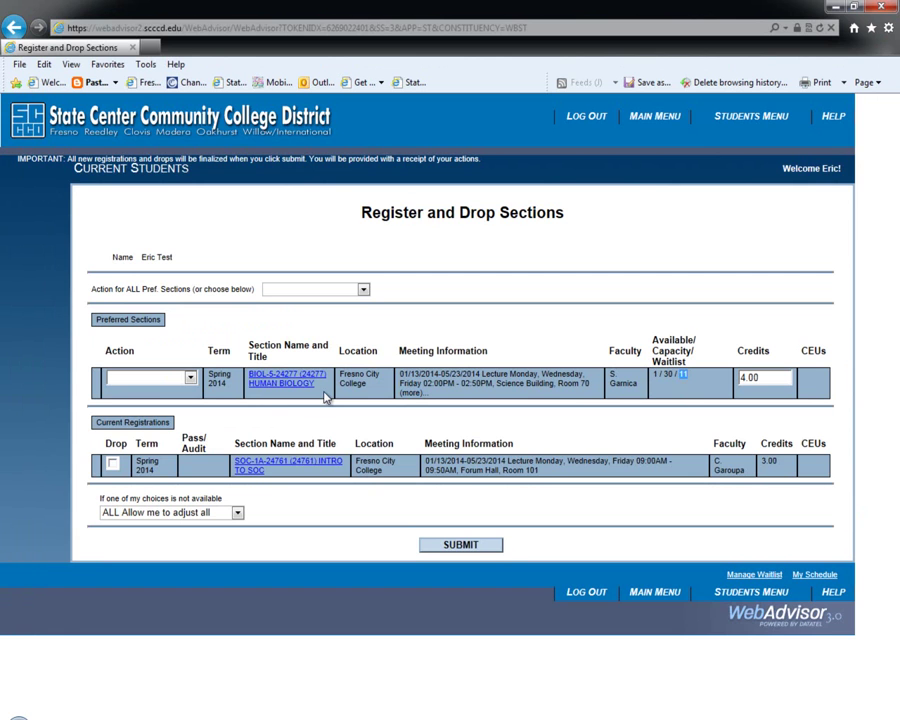
pyautogui.click(190, 378)
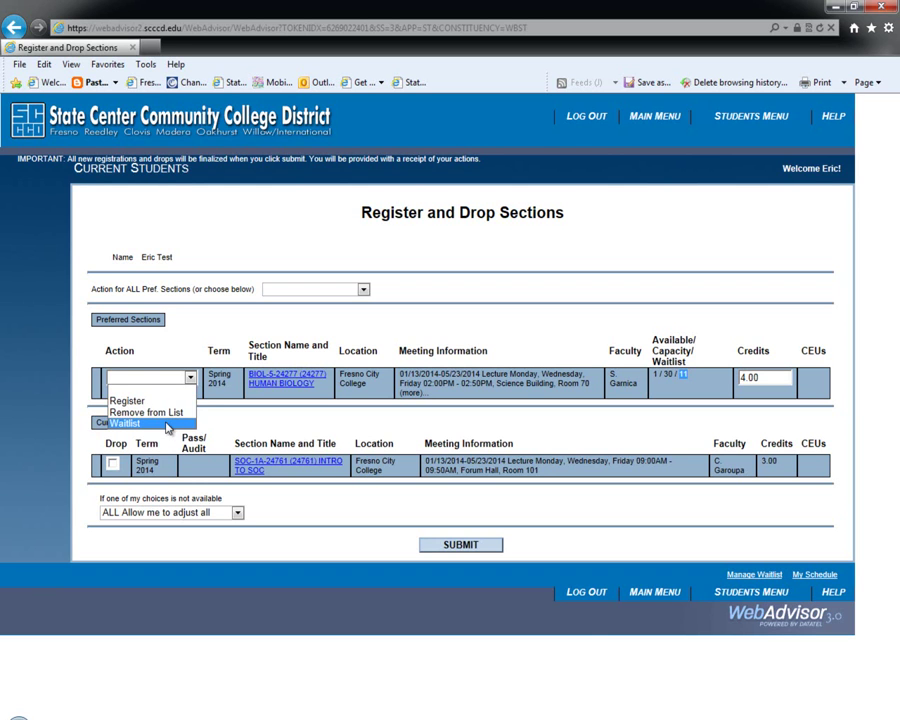
pyautogui.click(168, 424)
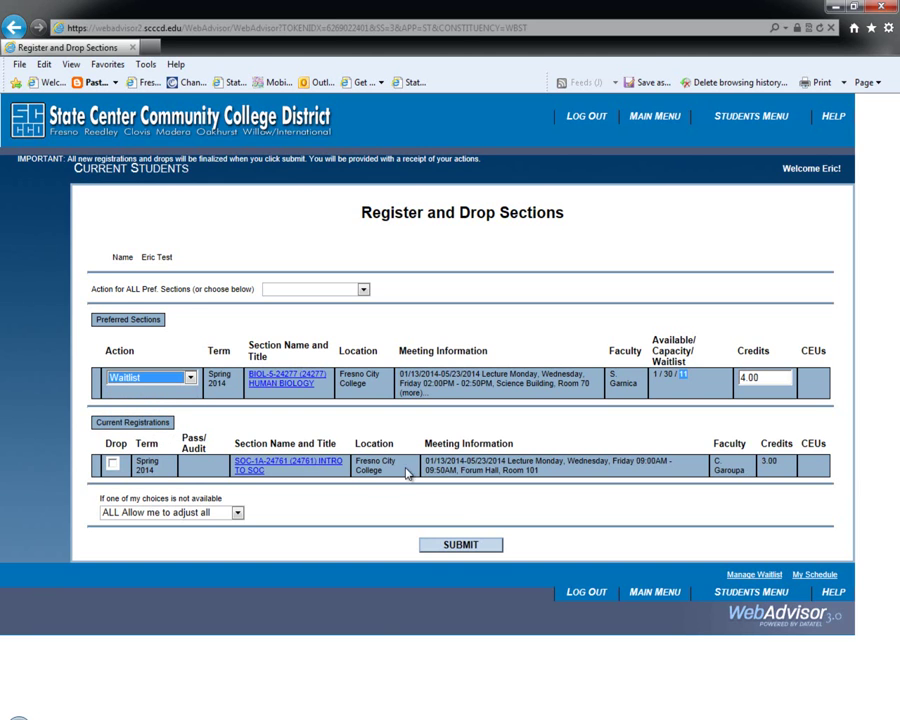
pyautogui.click(461, 548)
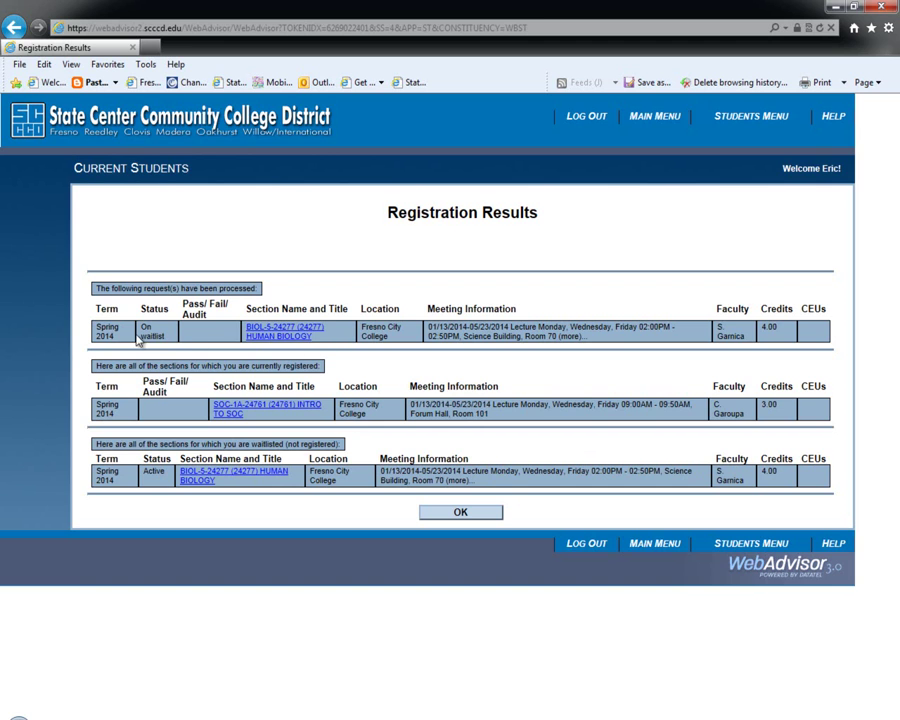
# Highlight the On waitlist and Active statuses, then dismiss the Registration Results.
pyautogui.moveTo(146, 328); pyautogui.dragTo(169, 331)
pyautogui.tripleClick(169, 331)
pyautogui.doubleClick(155, 472)
pyautogui.click(463, 515)
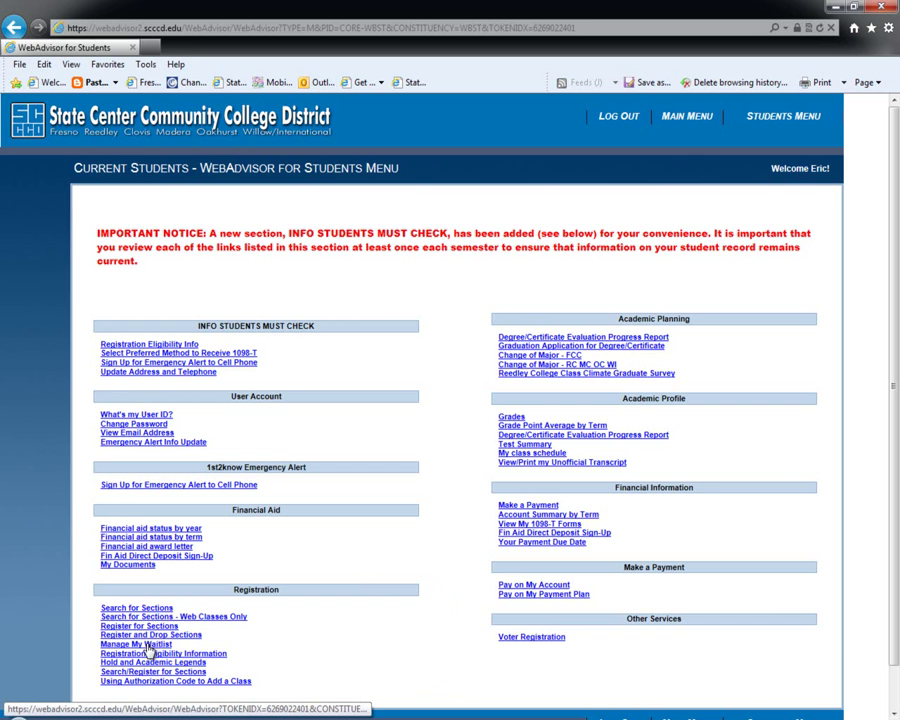
# Remove BIOL-5-24277 from the waitlist in Manage My Waitlist, after noting its position of 12.
pyautogui.click(147, 645)
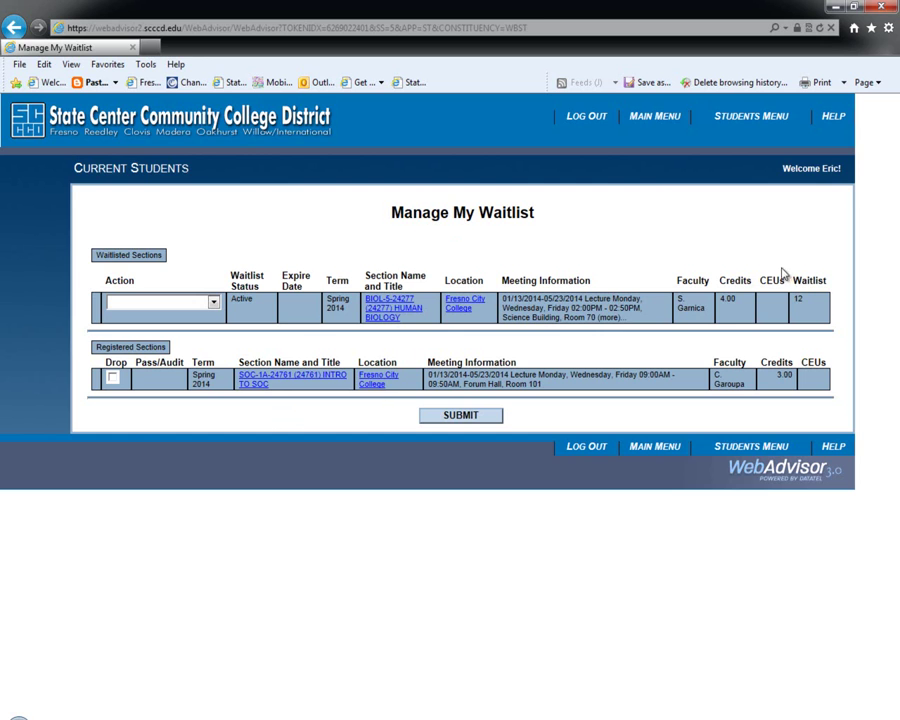
pyautogui.doubleClick(799, 298)
pyautogui.click(213, 303)
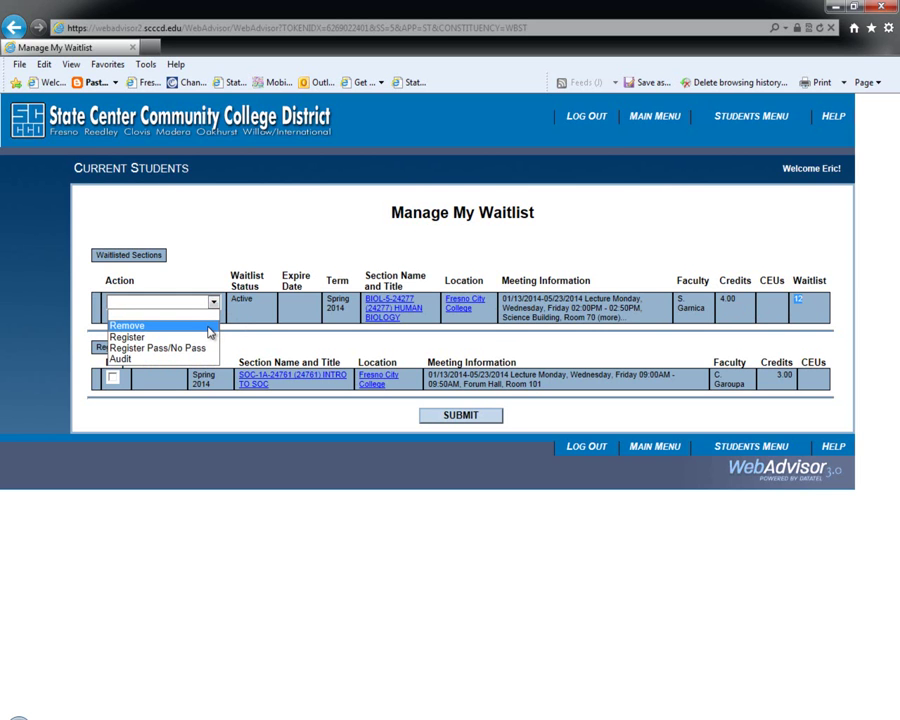
pyautogui.click(210, 330)
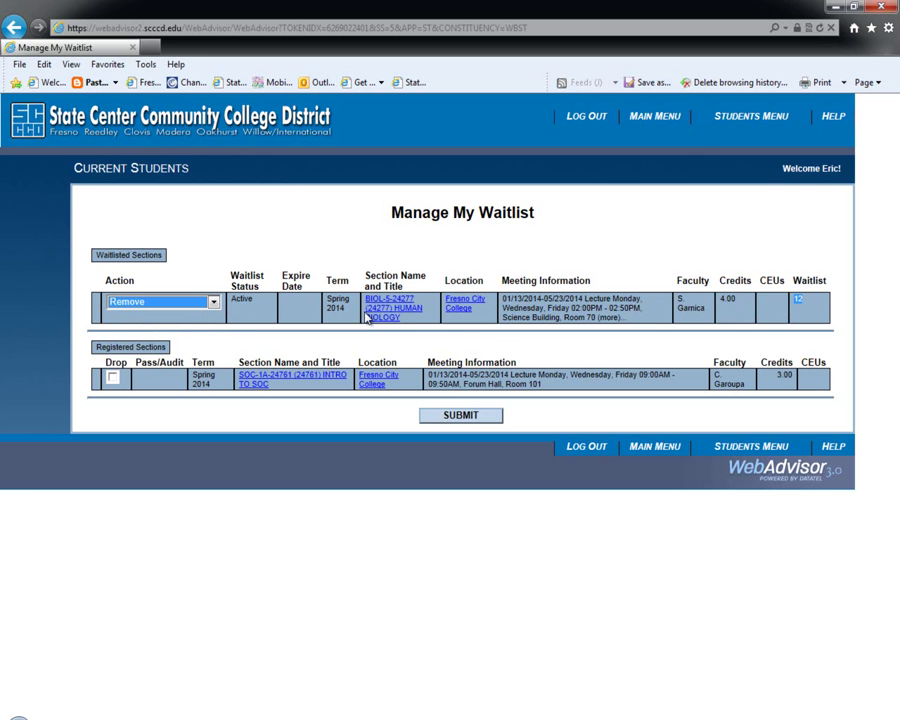
pyautogui.click(470, 416)
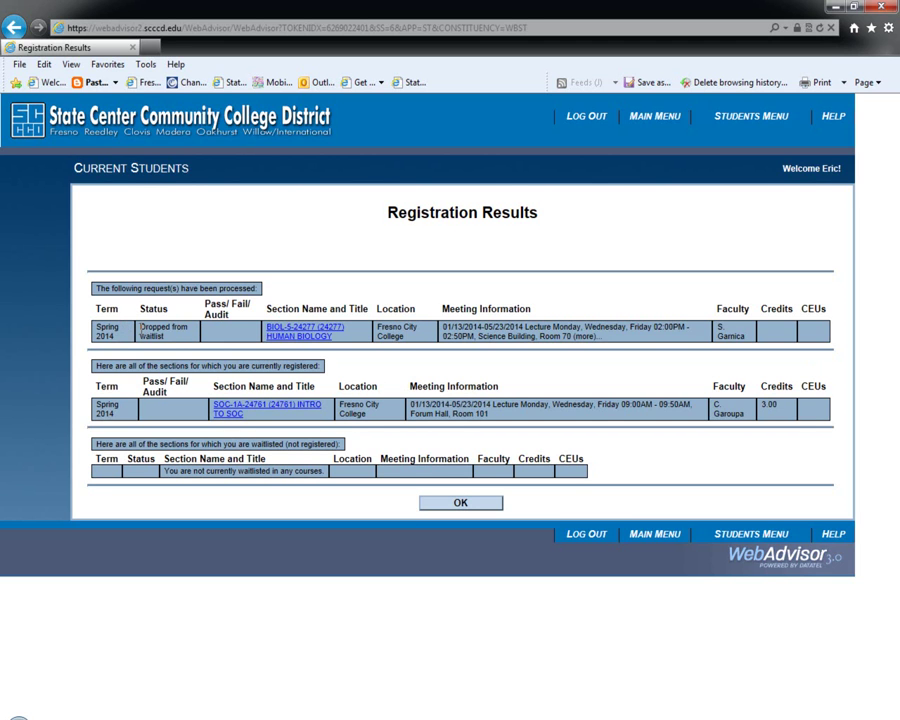
# Highlight BIOL-5-24277's 'Dropped from waitlist' status and return to the Students menu.
pyautogui.moveTo(141, 327); pyautogui.dragTo(192, 334)
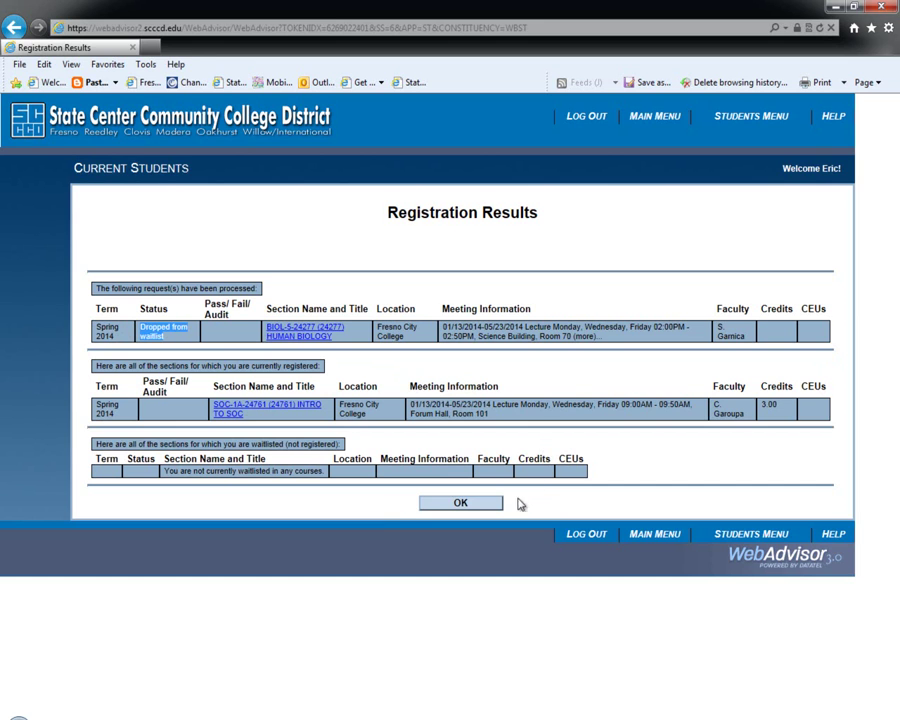
pyautogui.click(459, 509)
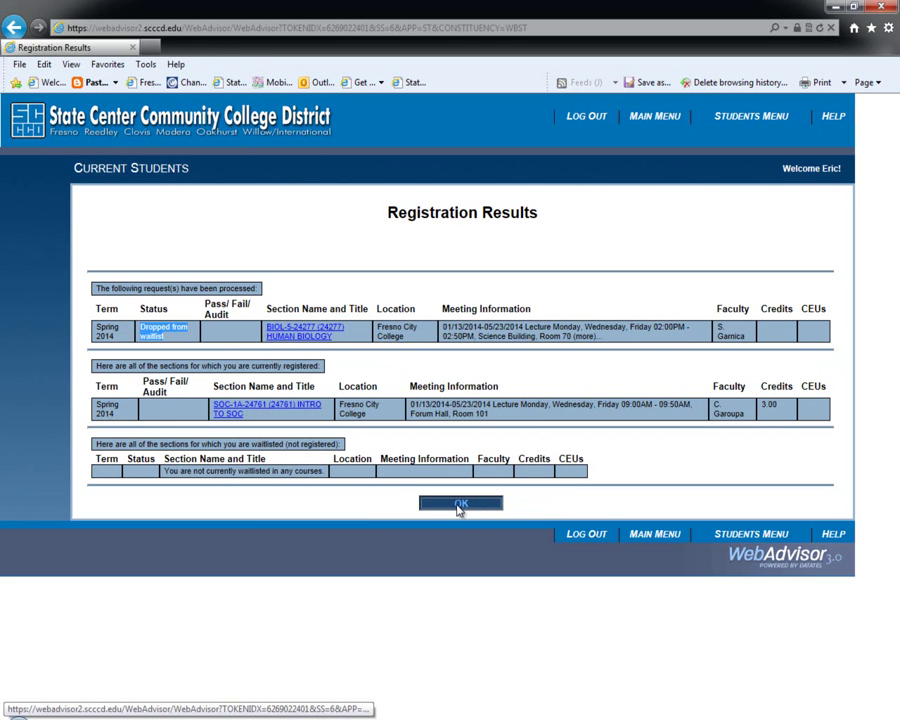